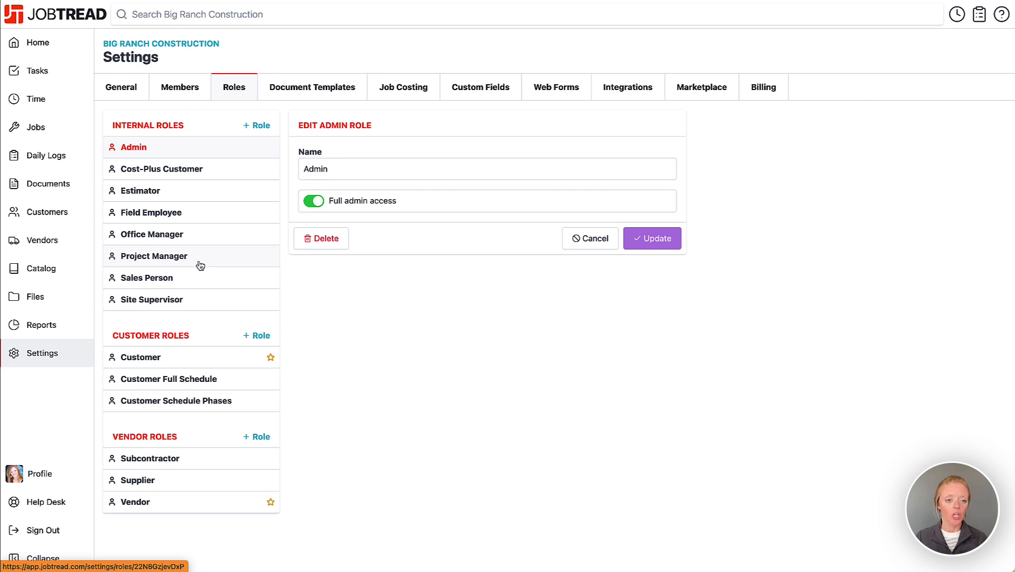
Keep the Field Employee role's schedule access at assigned tasks & schedule groups and save it.
left_click(176, 214)
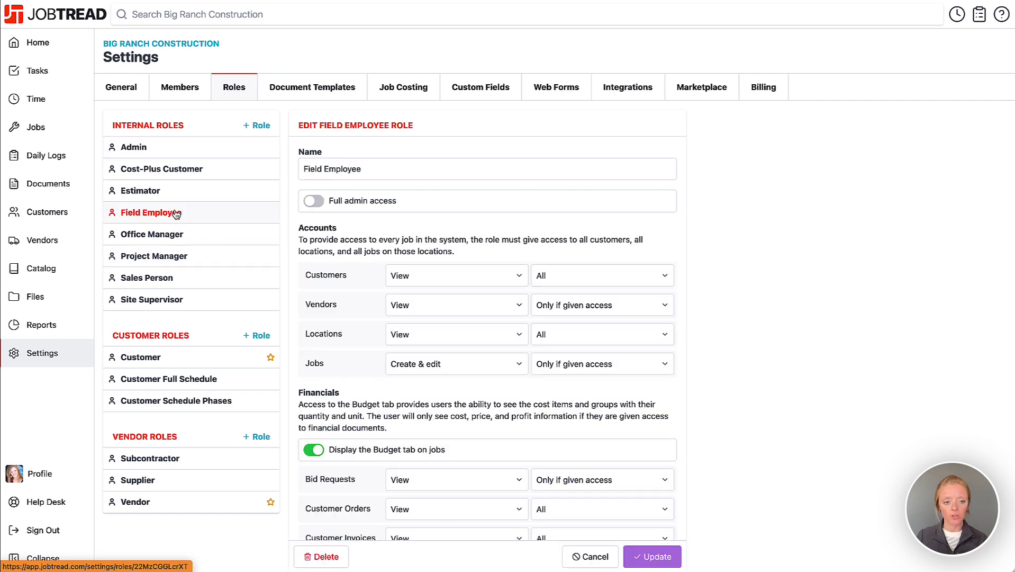
scroll(696, 376, "down", 7)
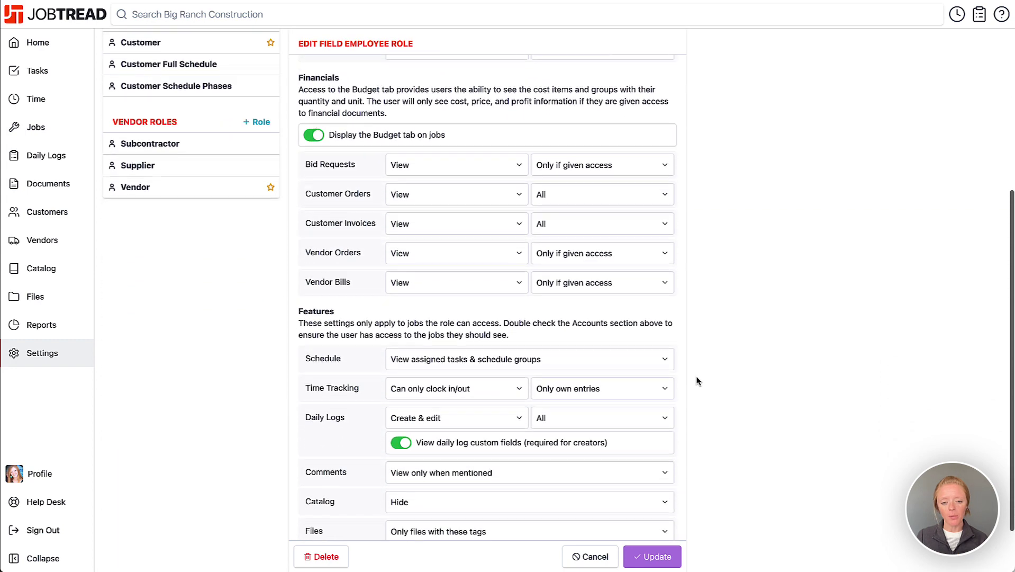
left_click(560, 293)
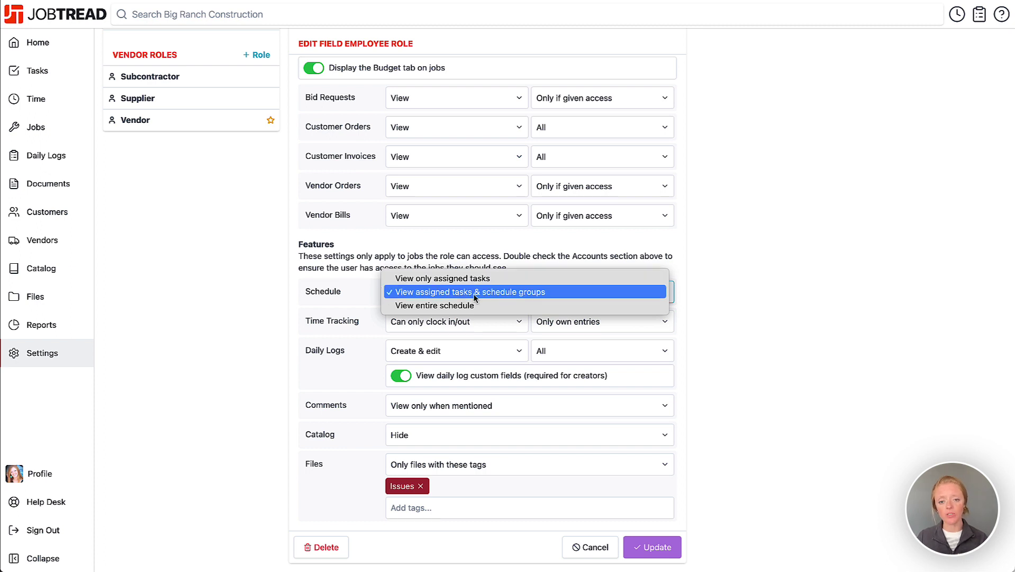
left_click(518, 298)
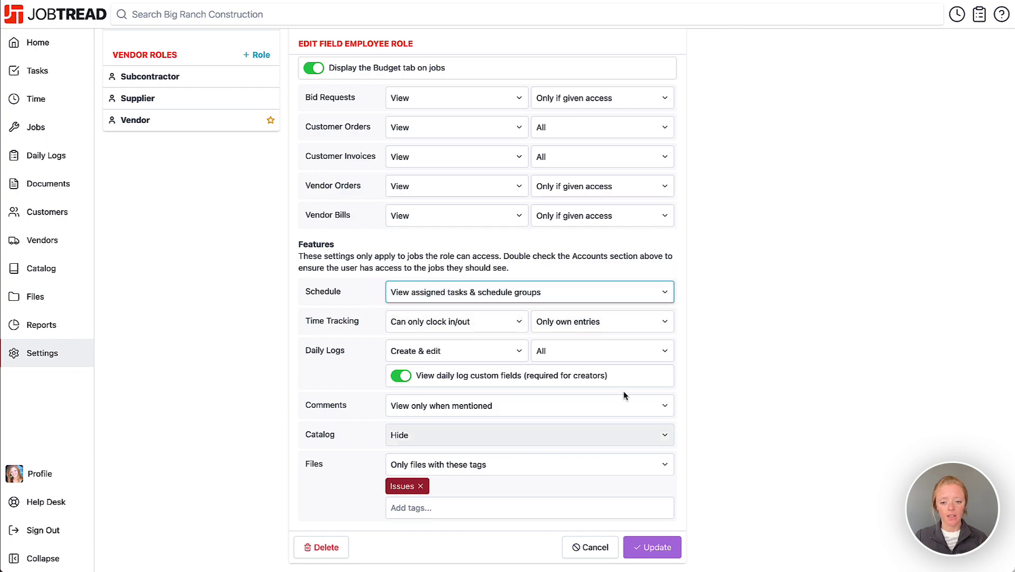
left_click(653, 547)
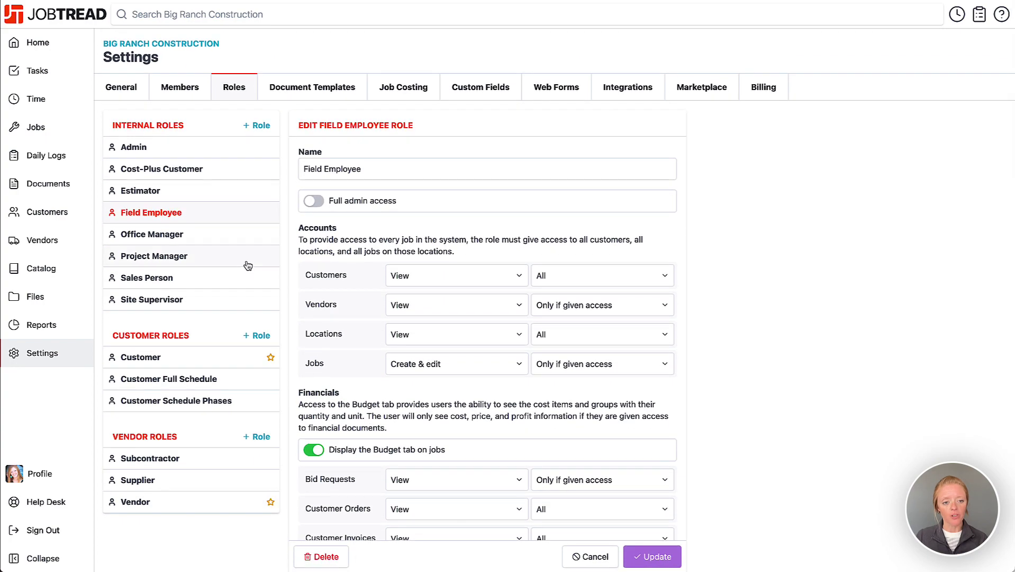
Check the Project Manager role's schedule access options and leave them unchanged.
left_click(242, 257)
scroll(651, 393, "down", 6)
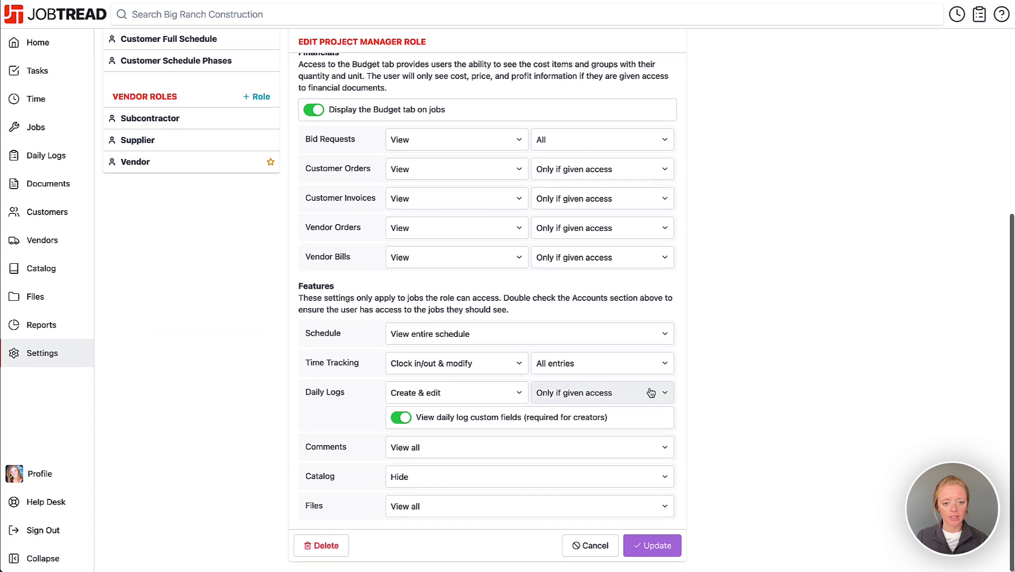
left_click(475, 339)
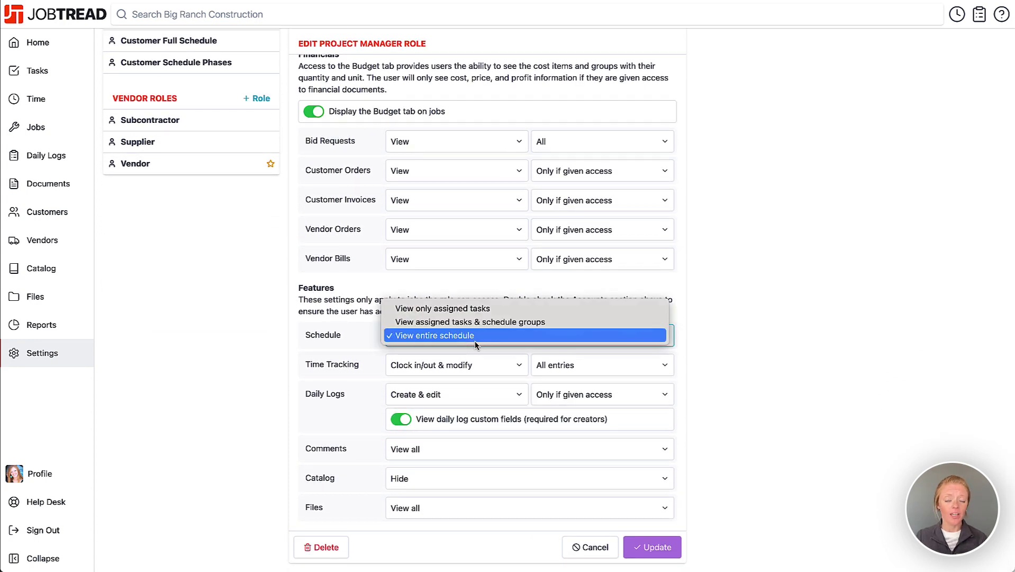
left_click(847, 345)
scroll(847, 347, "up", 5)
scroll(847, 348, "up", 2)
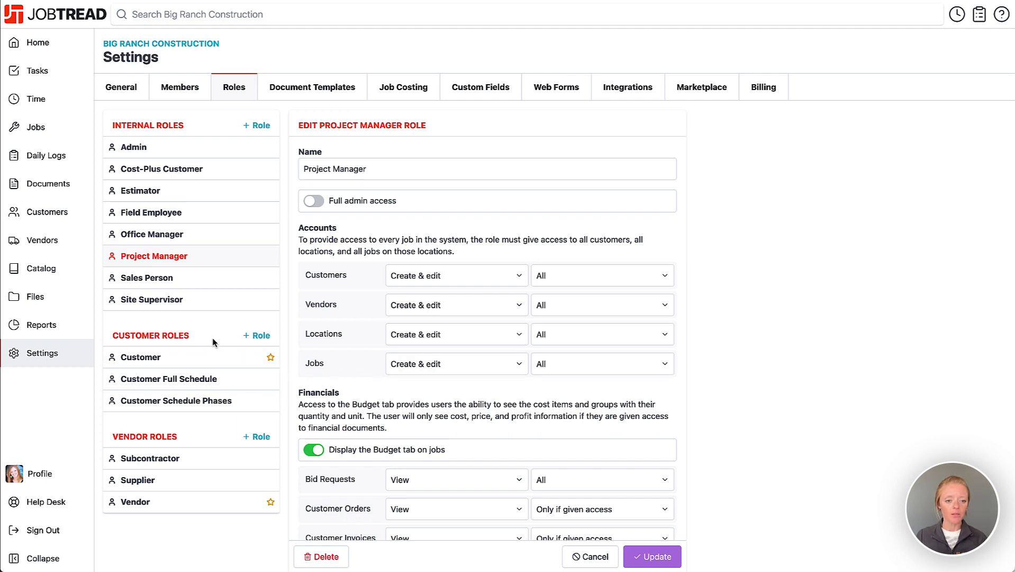
Set the Customer role's Schedule access to 'View only assigned tasks' and update the role.
left_click(209, 362)
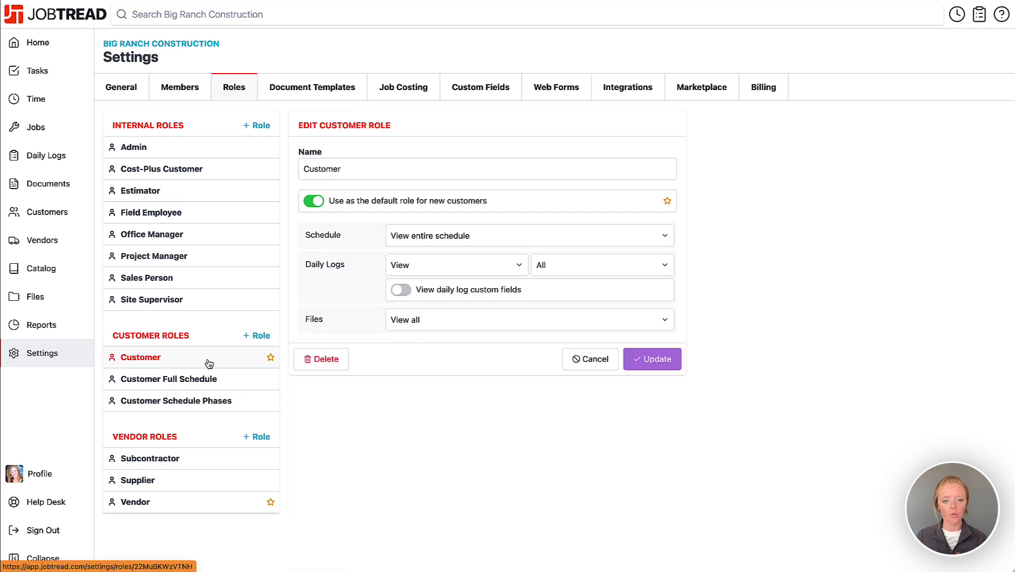
left_click(431, 244)
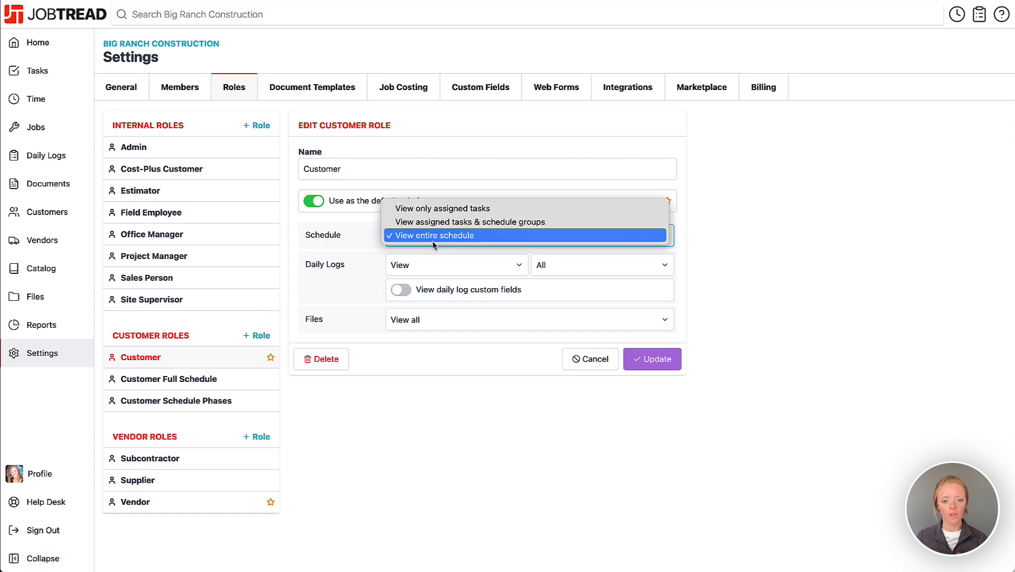
left_click(442, 209)
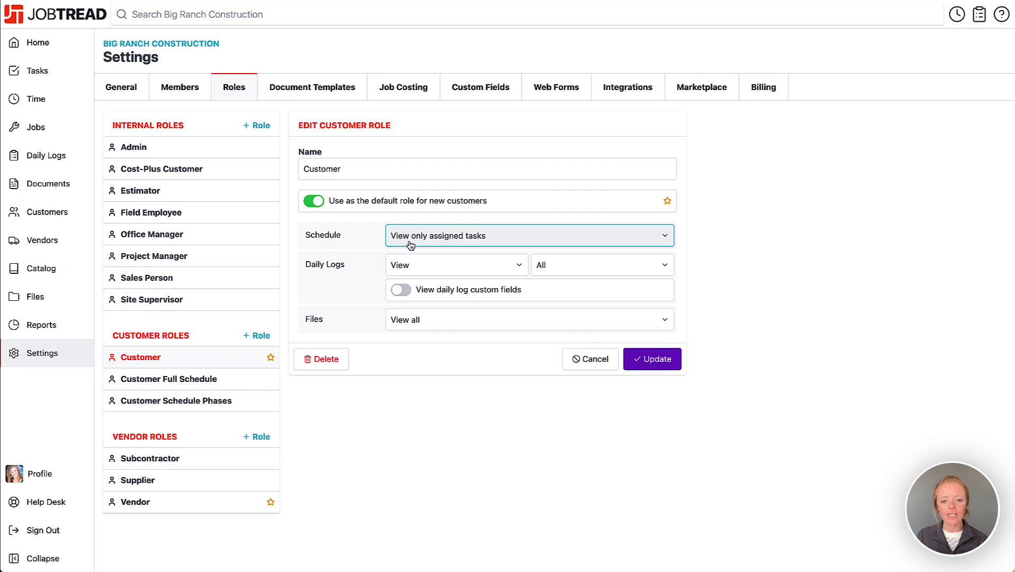
left_click(657, 359)
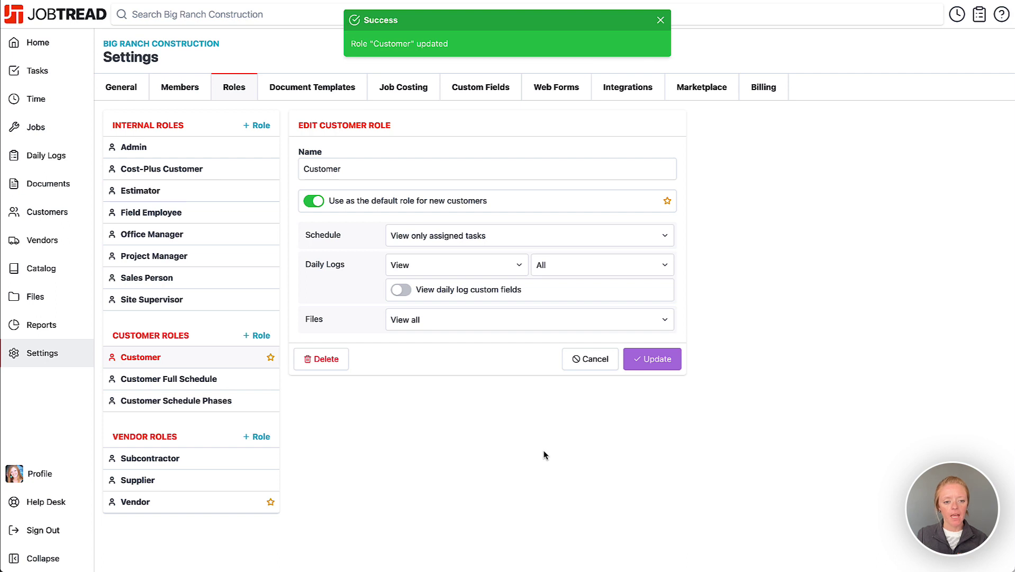
Look over the Customer Full Schedule and Customer Schedule Phases roles, then go to Members.
left_click(199, 386)
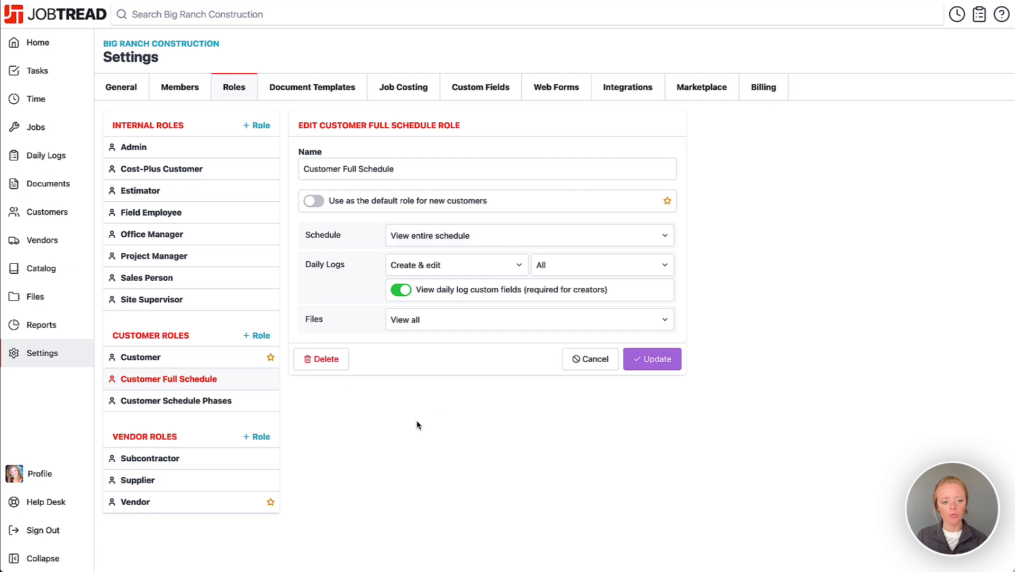
left_click(212, 408)
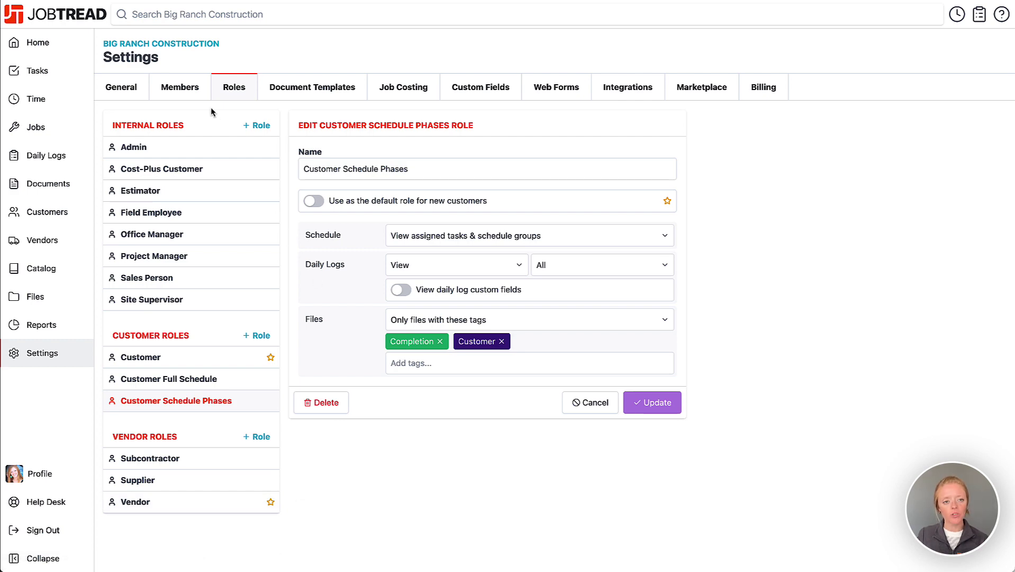
left_click(198, 98)
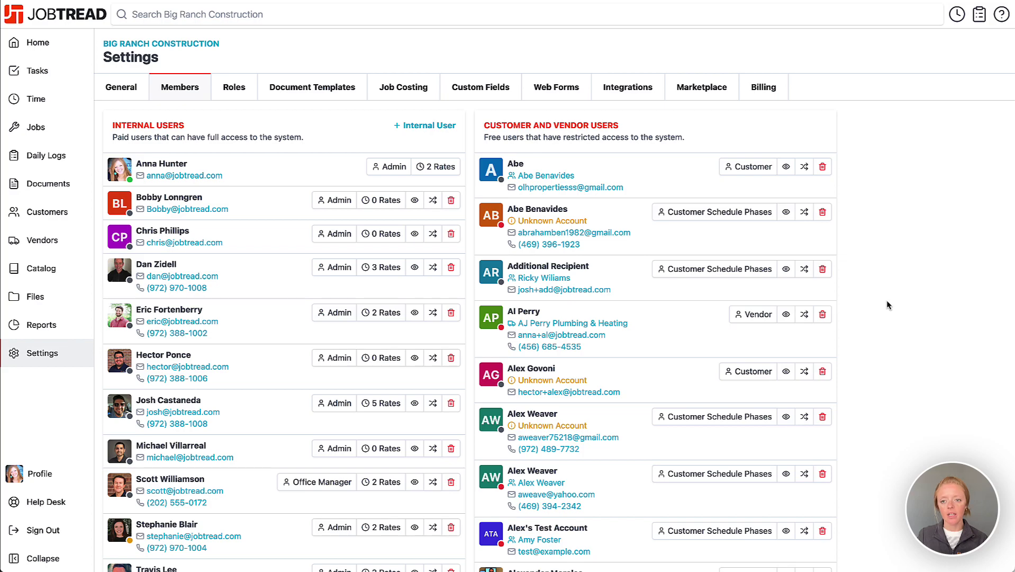
Give the bottom customer user Customer Schedule Phases, briefly trying Customer Full Schedule before switching back.
scroll(875, 322, "down", 20)
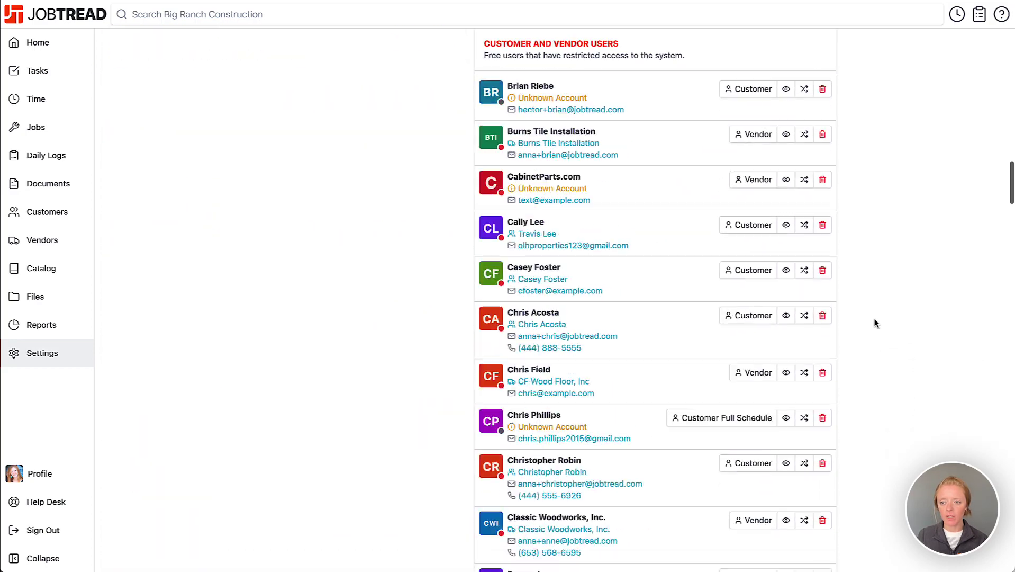
scroll(875, 323, "down", 20)
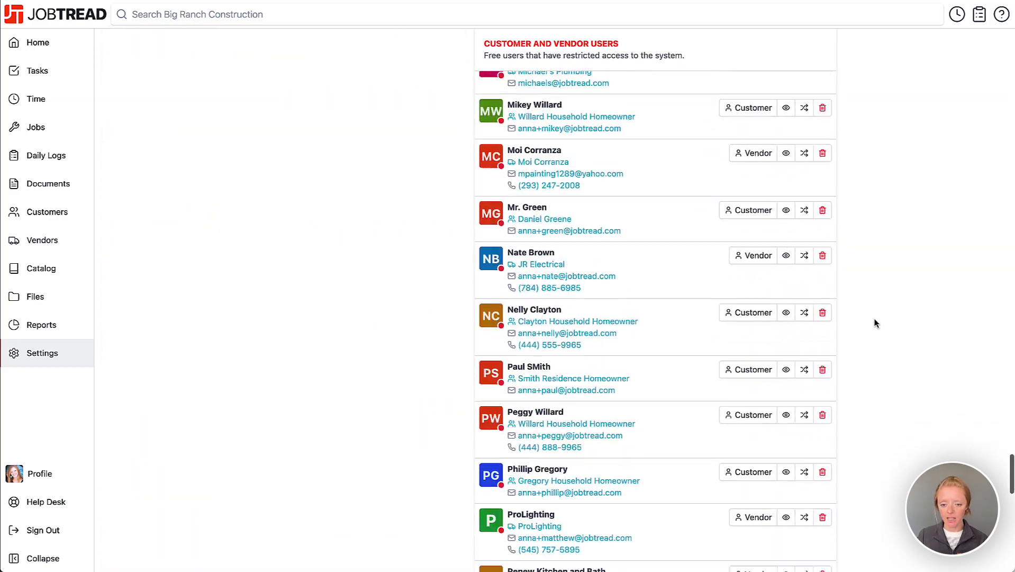
scroll(874, 322, "down", 20)
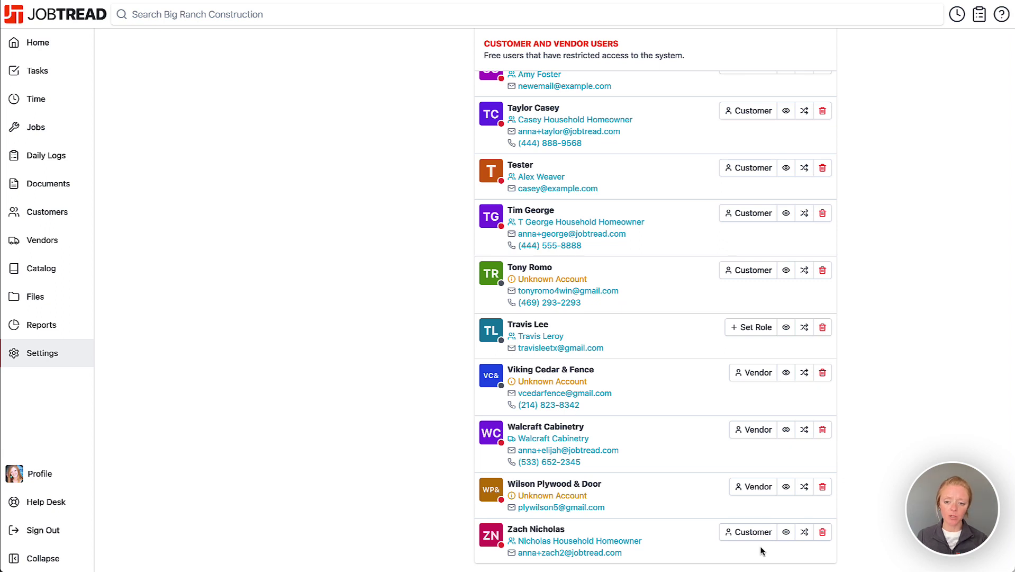
left_click(747, 534)
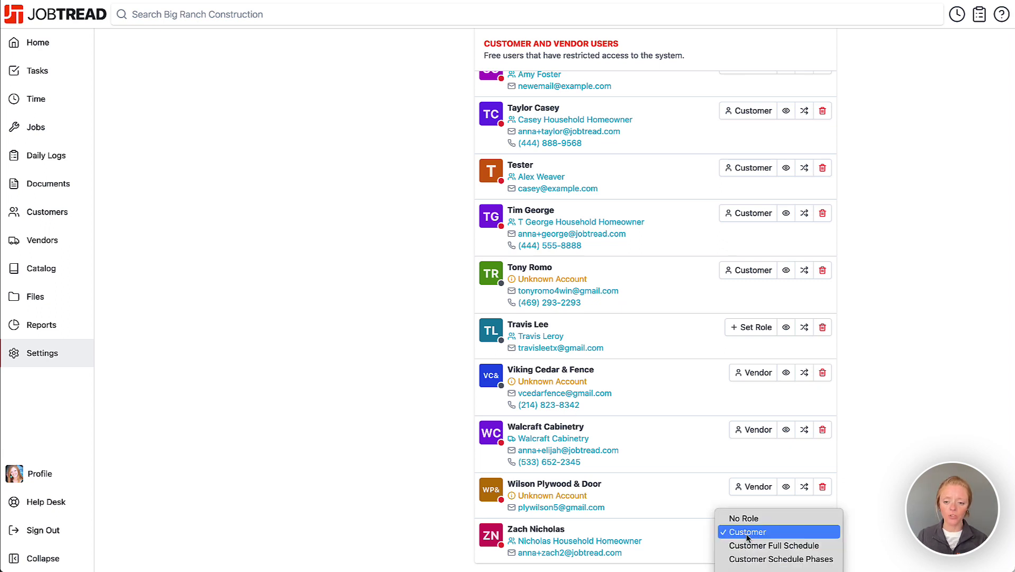
left_click(746, 560)
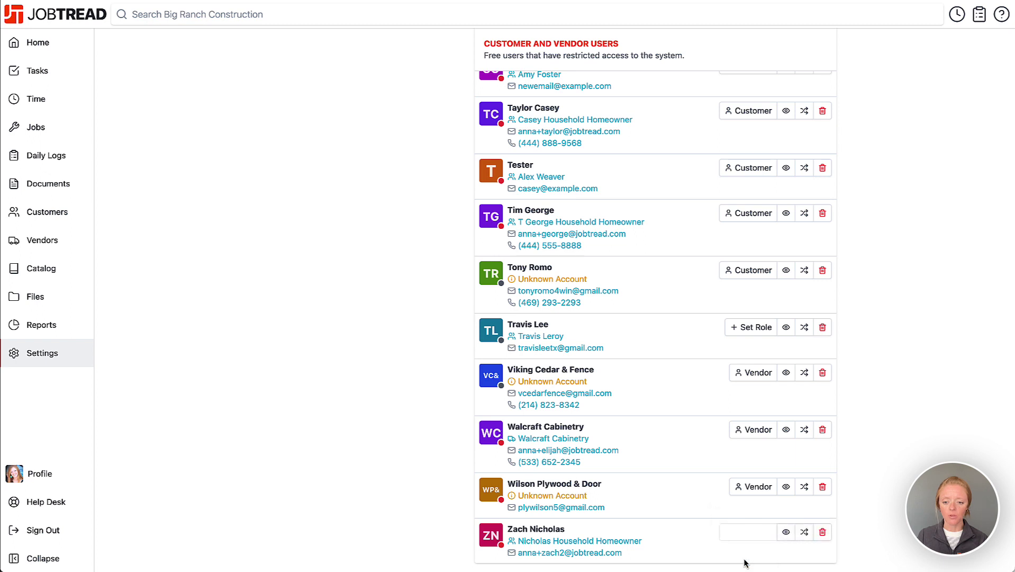
left_click(731, 533)
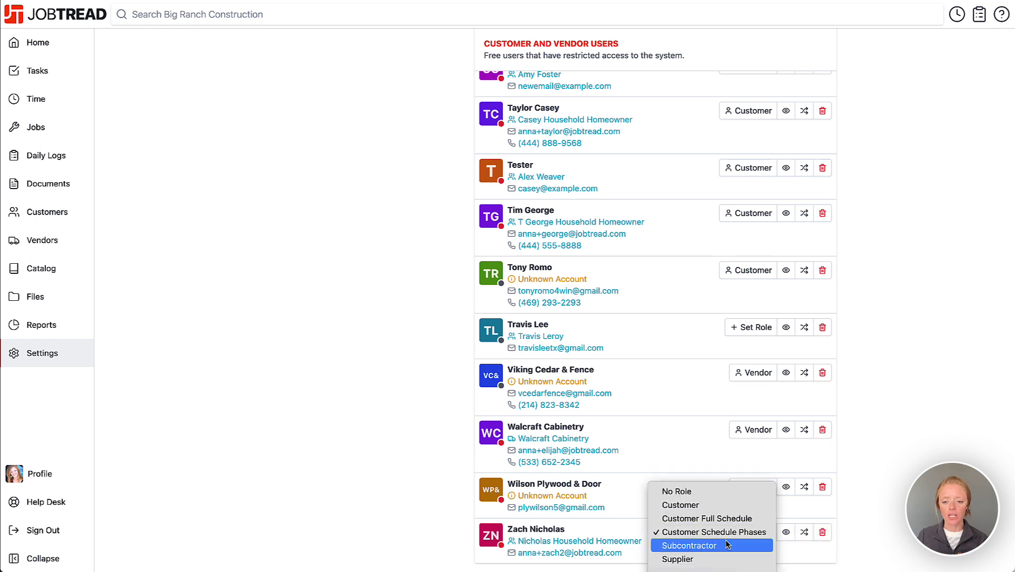
left_click(724, 518)
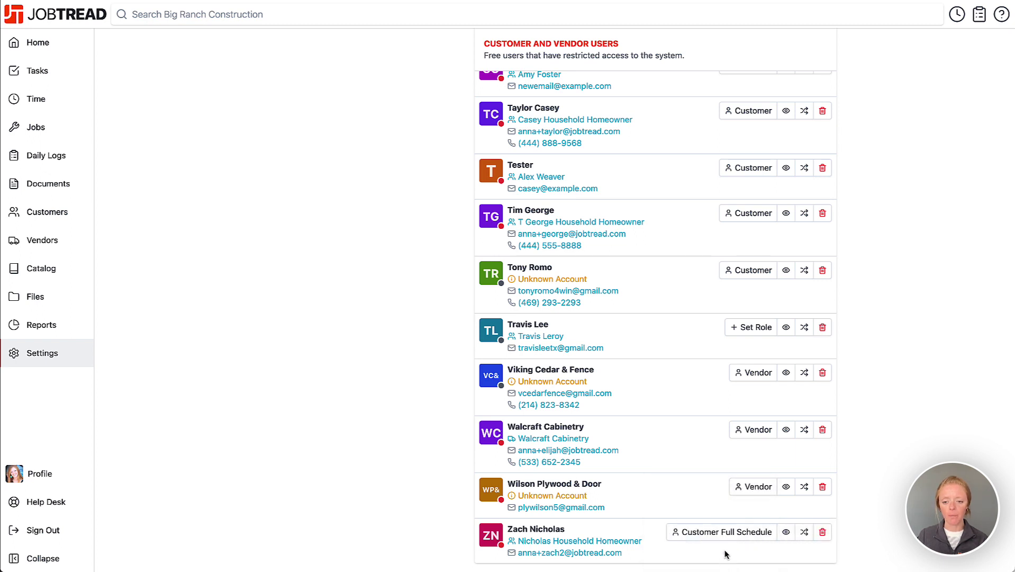
left_click(726, 537)
left_click(729, 550)
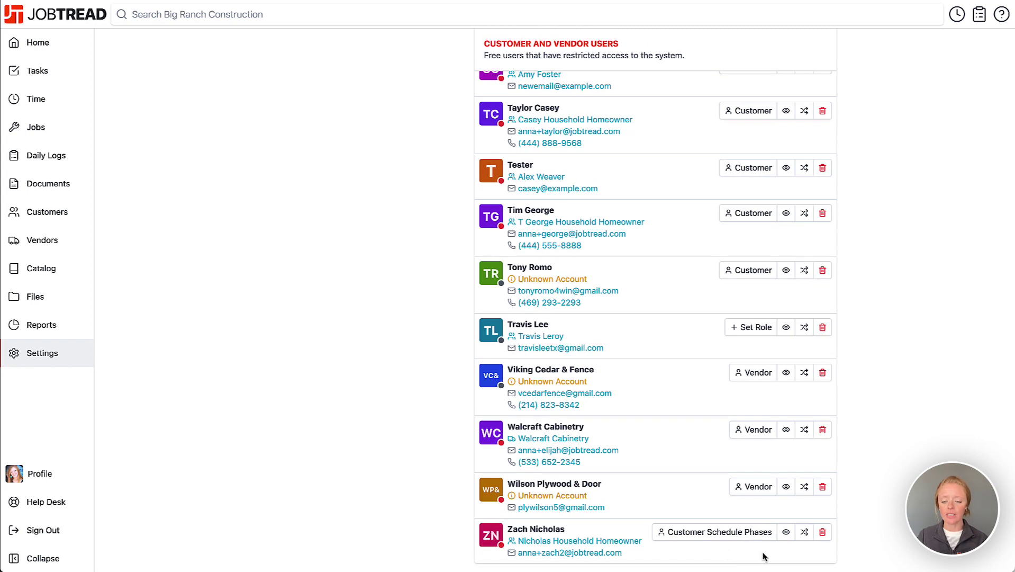
Preview the app as the homeowner customer and open Job 290's schedule.
left_click(786, 533)
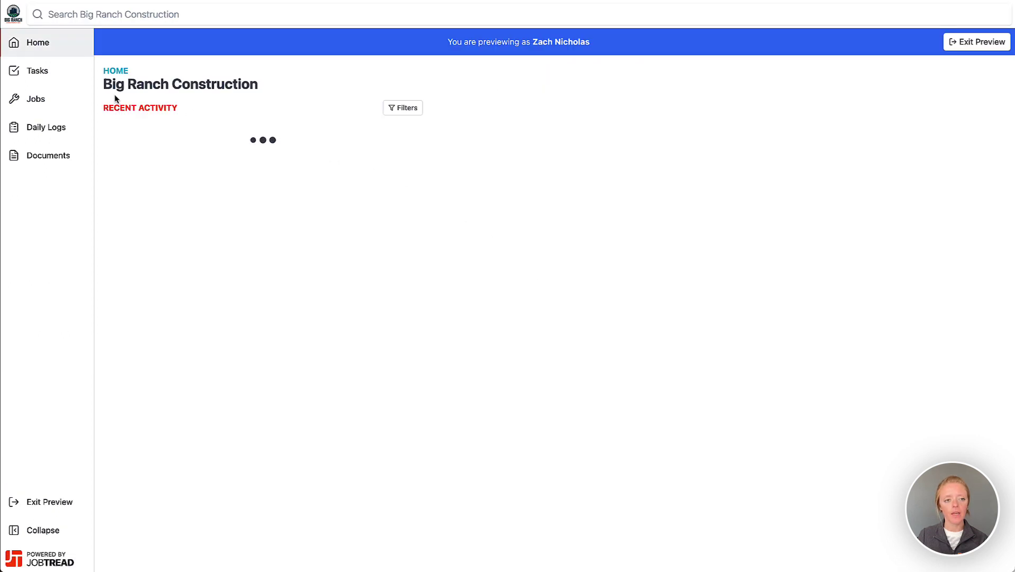
left_click(82, 103)
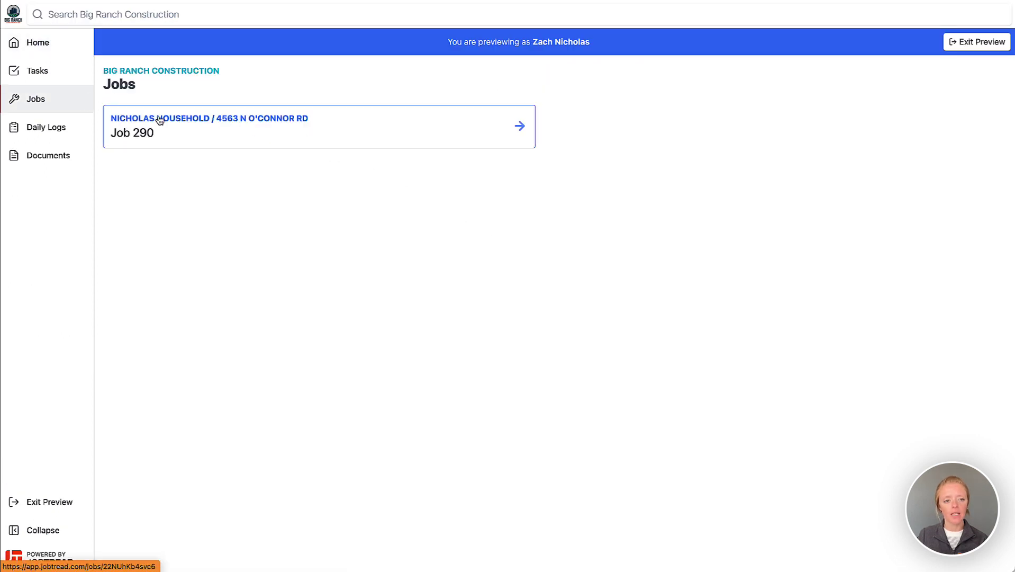
left_click(178, 137)
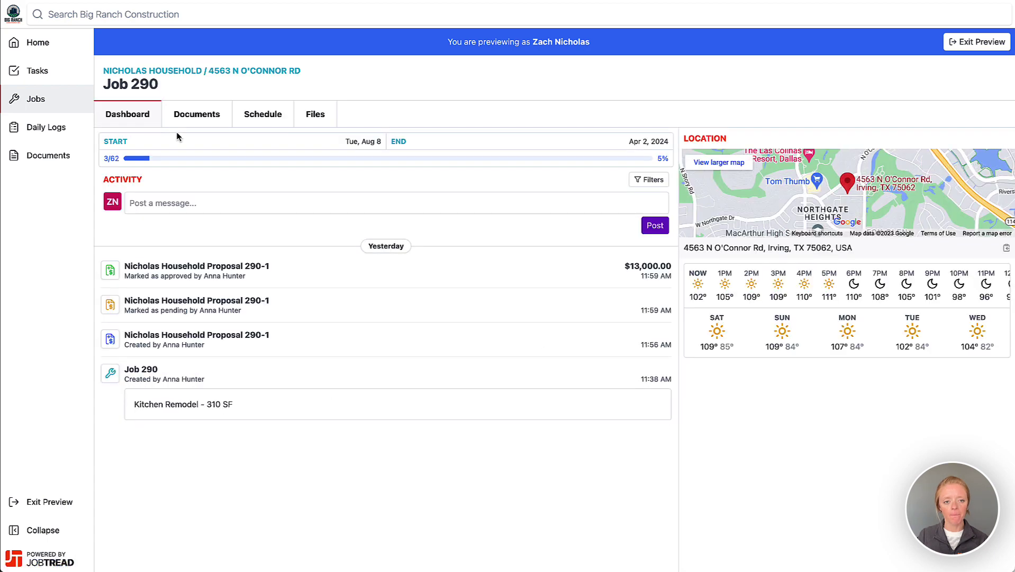
left_click(281, 123)
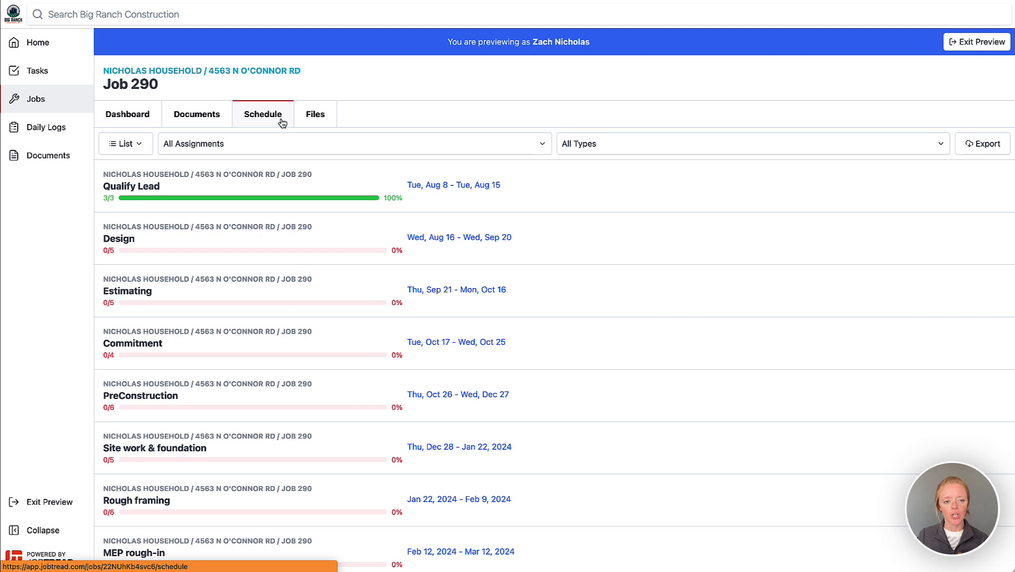
scroll(158, 304, "down", 5)
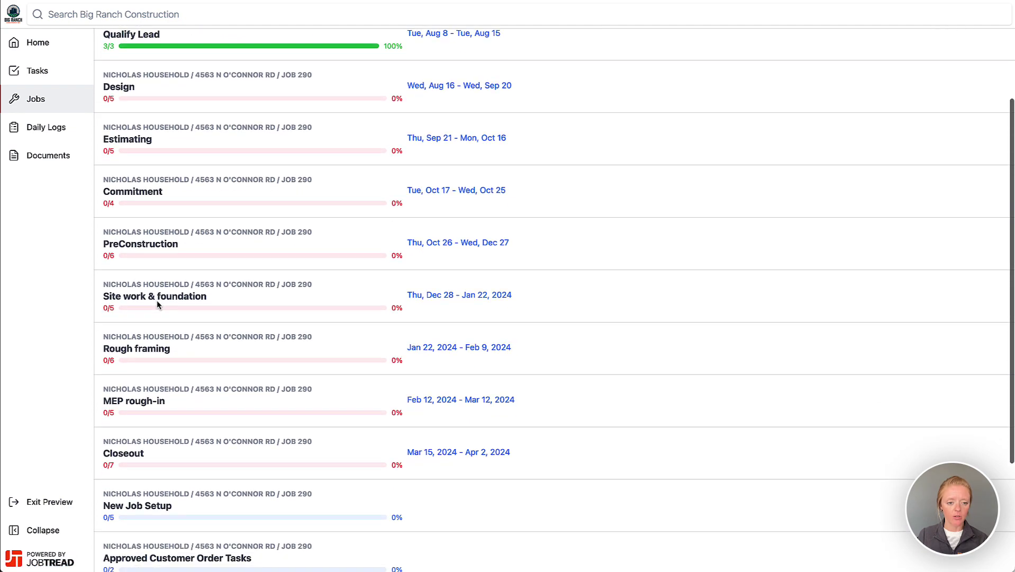
scroll(157, 302, "down", 2)
scroll(158, 264, "up", 6)
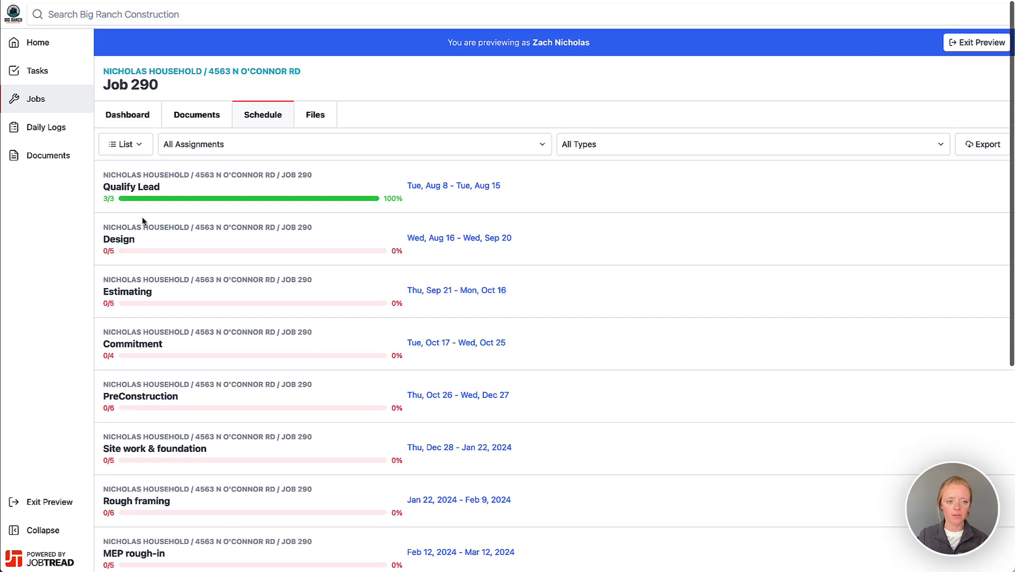
Switch the schedule view to Gantt, then to the August 2023 month calendar.
left_click(134, 143)
left_click(136, 194)
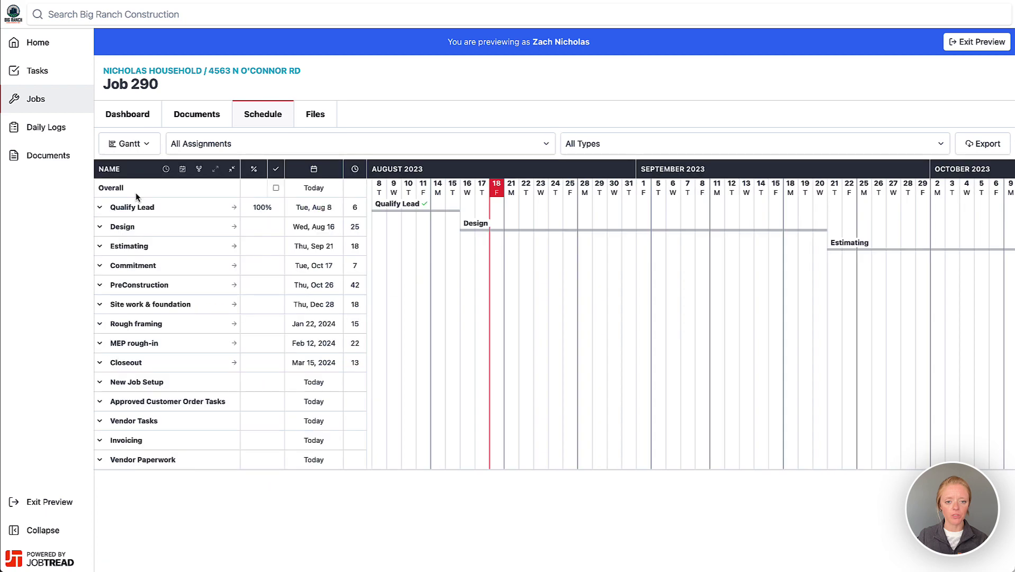
left_click(142, 152)
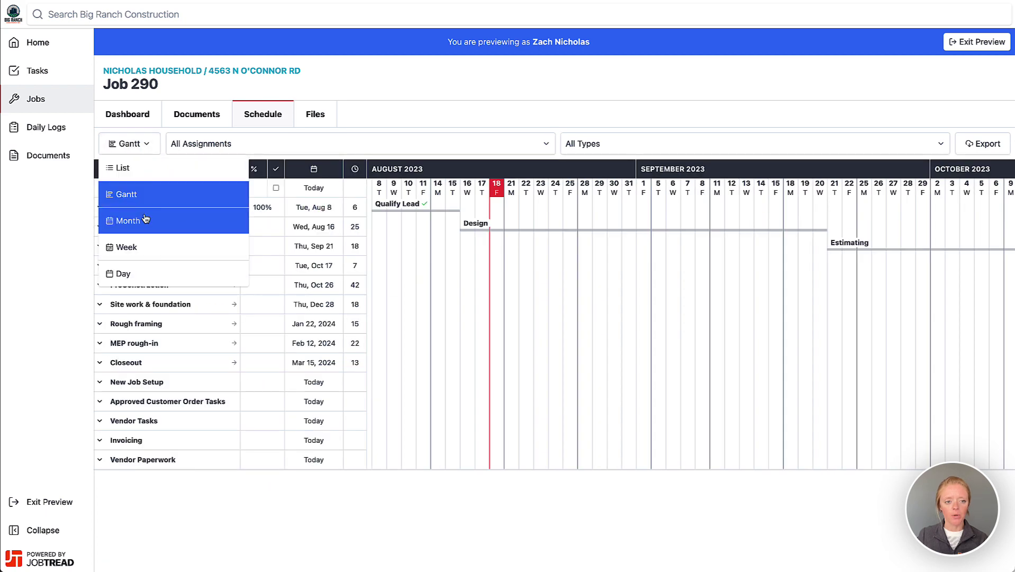
left_click(144, 219)
scroll(281, 399, "down", 3)
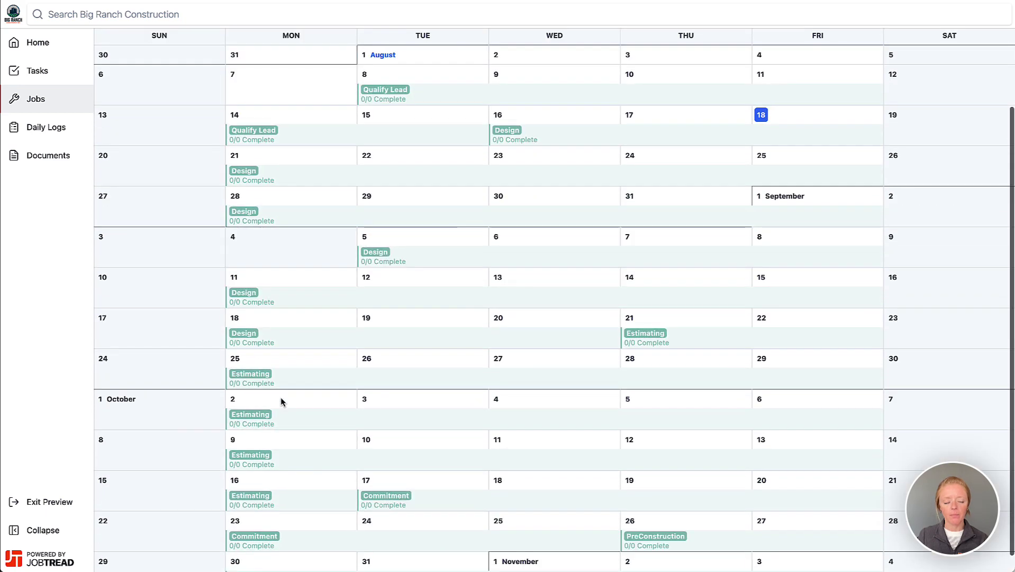
scroll(281, 402, "up", 3)
scroll(281, 401, "down", 1)
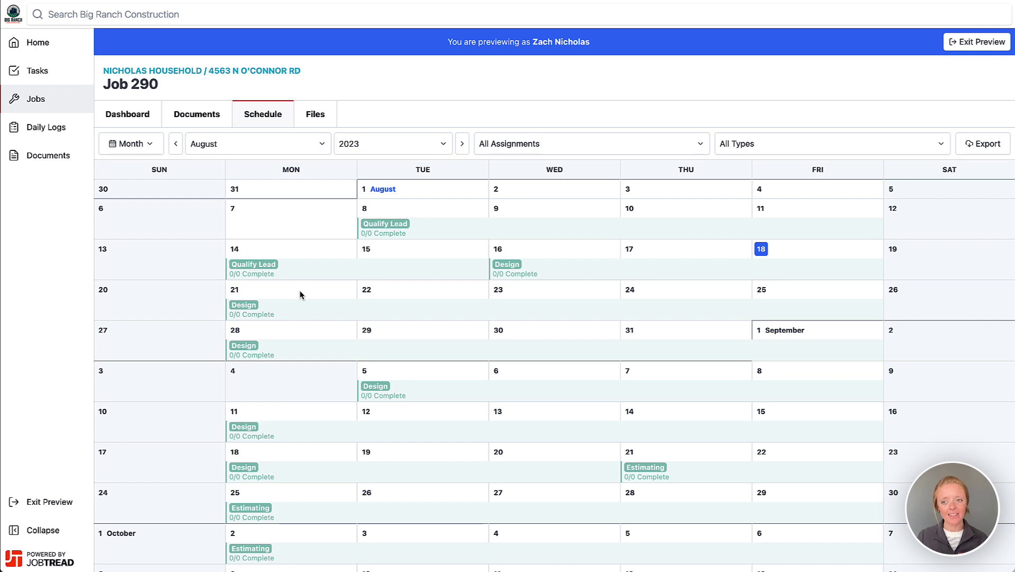
Exit the customer preview and open Job 290's full Gantt schedule from the Jobs list.
left_click(978, 43)
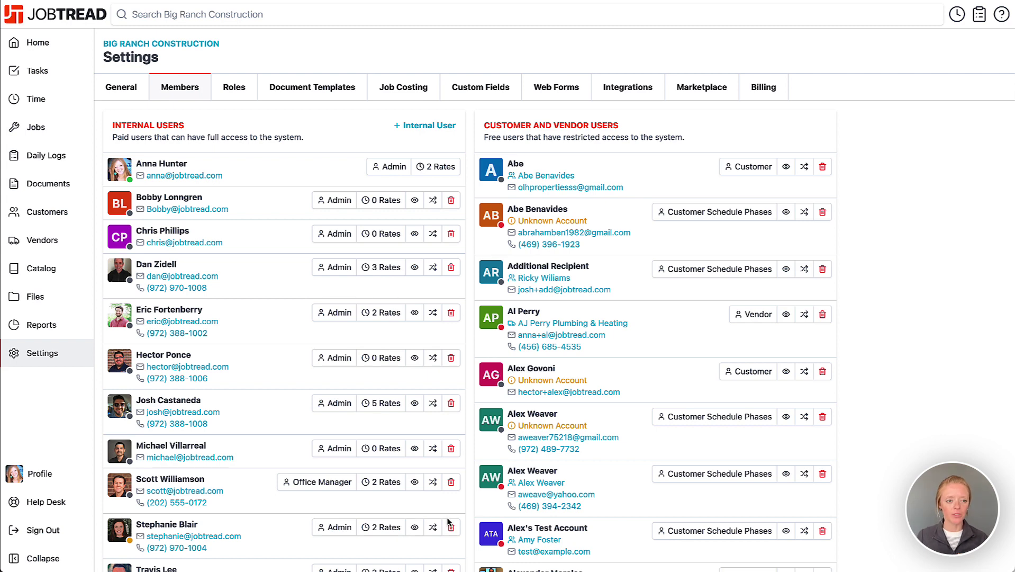
left_click(55, 133)
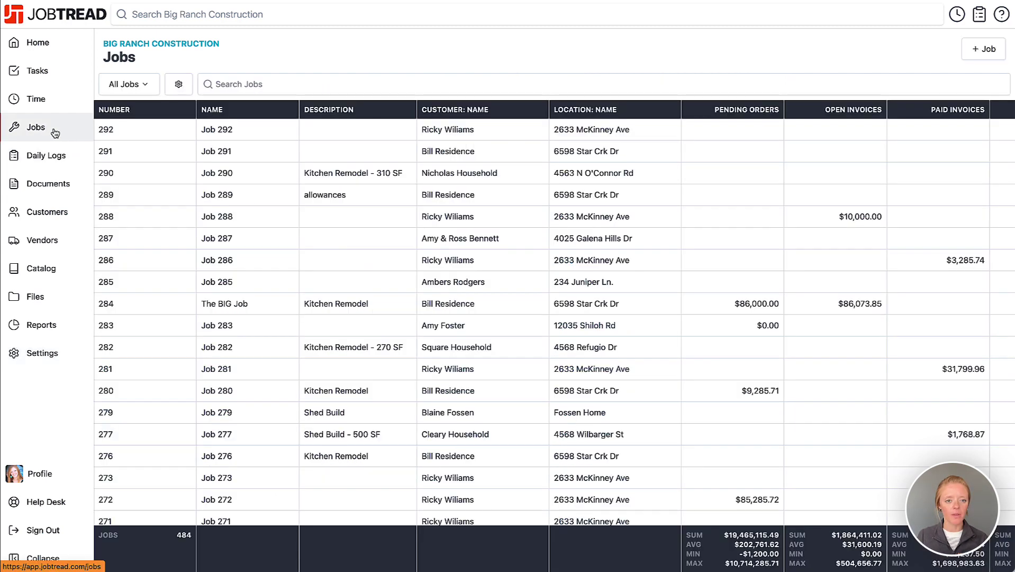
left_click(353, 182)
scroll(343, 531, "down", 3)
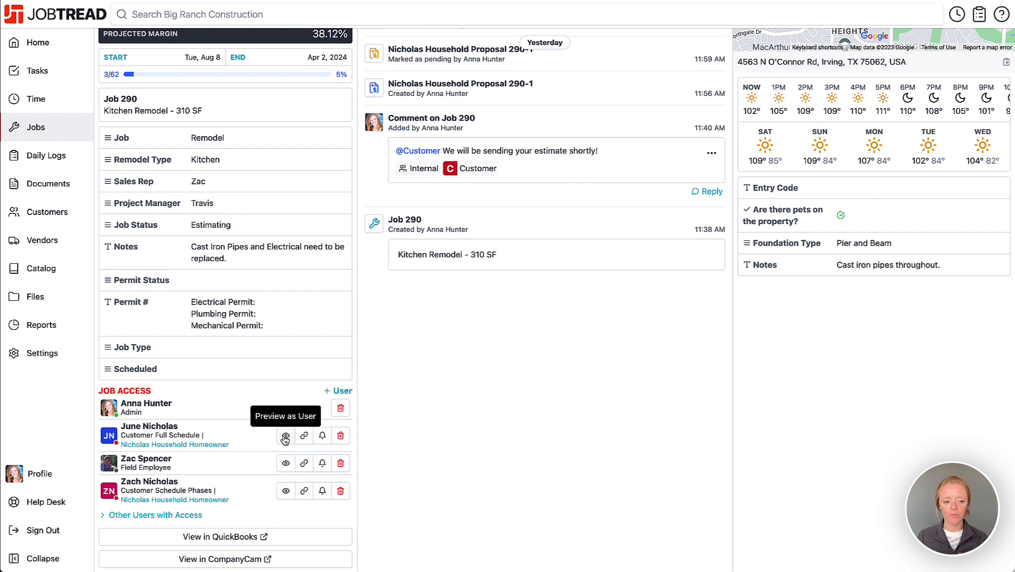
scroll(285, 440, "up", 3)
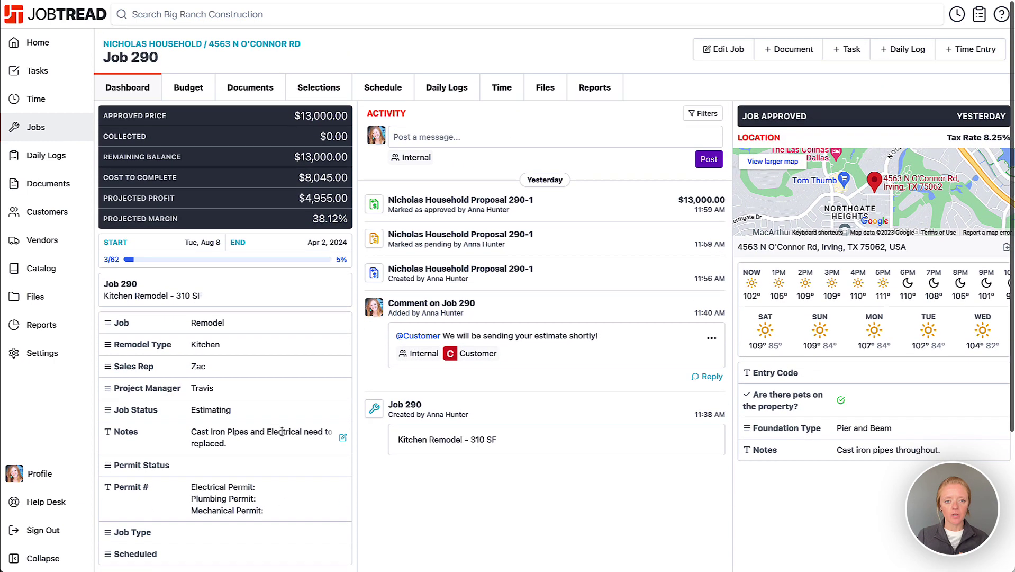
left_click(382, 88)
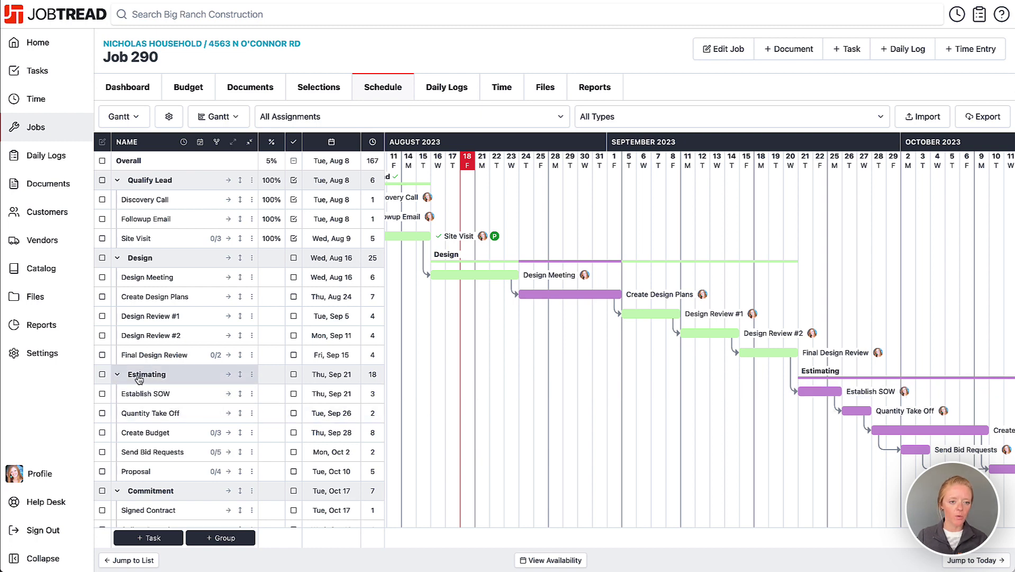
Tick the Collect deposit and Feb 9 Collect progress invoice tasks in Job 290's schedule.
scroll(139, 379, "down", 8)
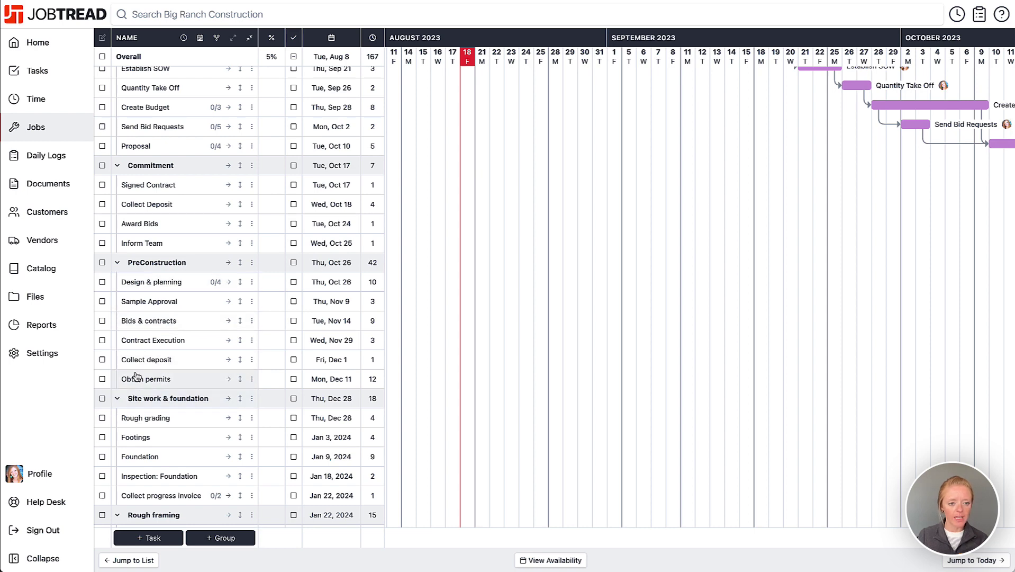
left_click(102, 359)
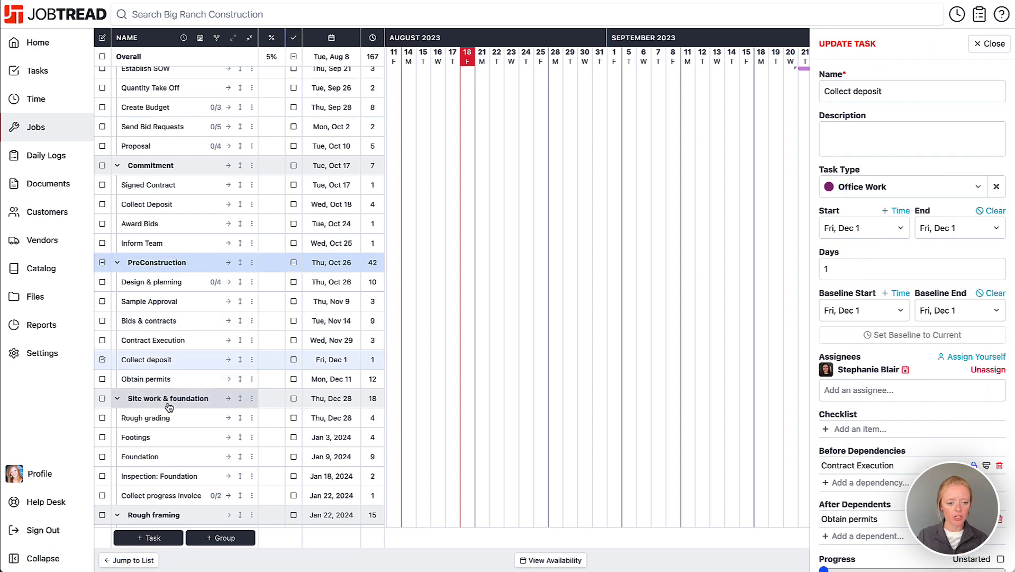
scroll(169, 406, "down", 5)
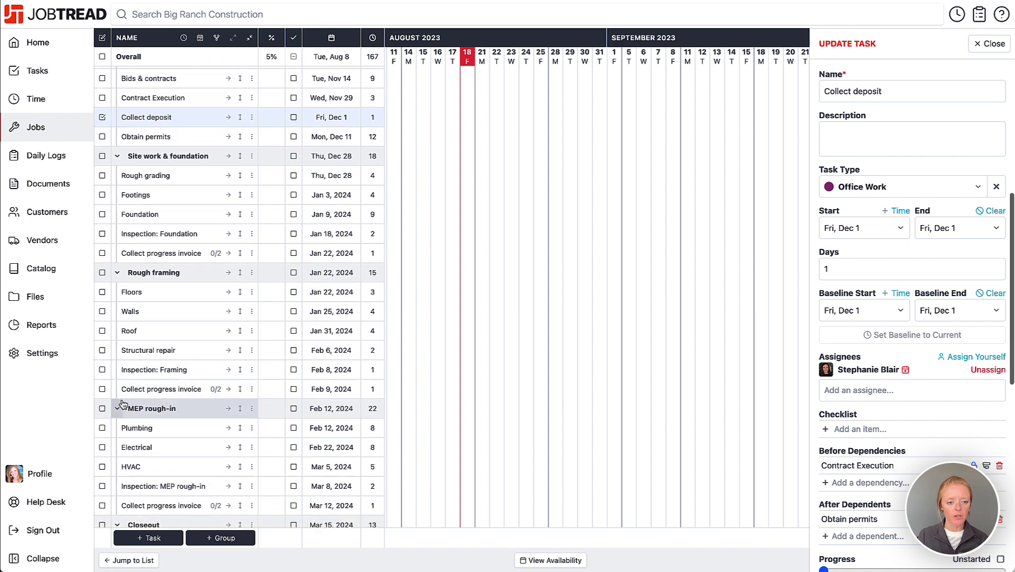
left_click(102, 388)
scroll(104, 382, "down", 3)
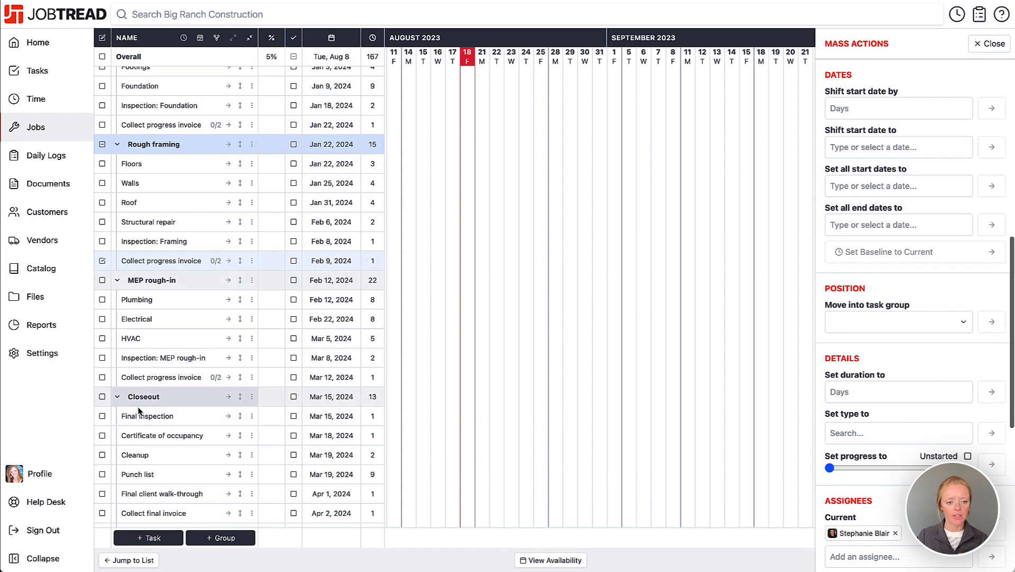
Also select the Mar 12 Collect progress invoice task and add both homeowner customers as assignees.
left_click(102, 377)
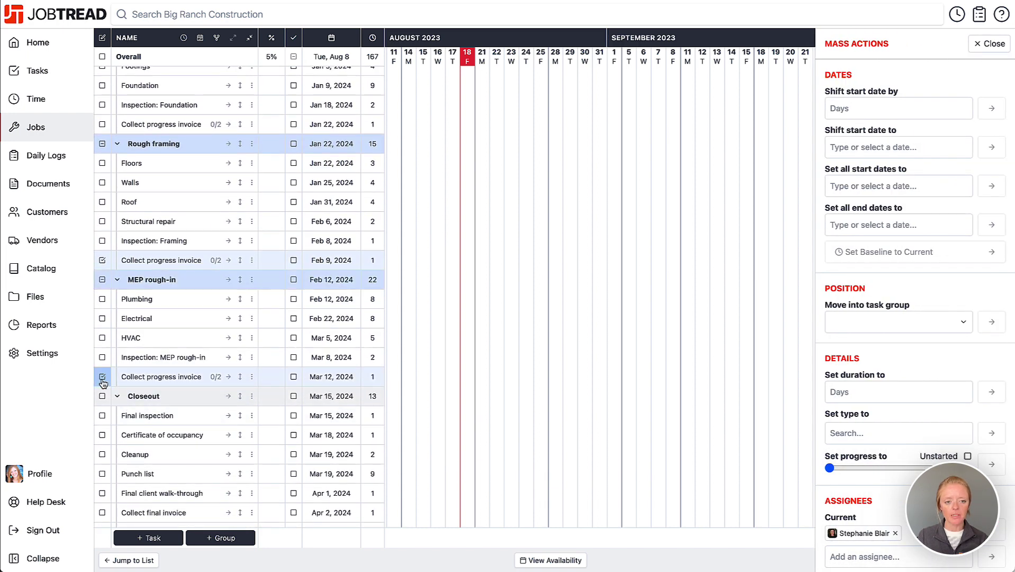
scroll(104, 381, "up", 5)
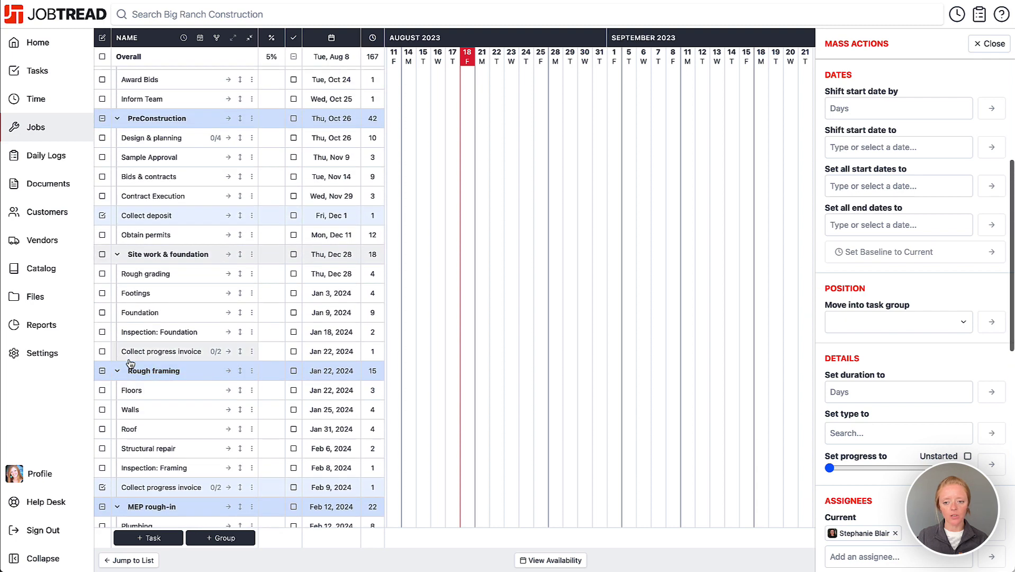
scroll(847, 445, "down", 1)
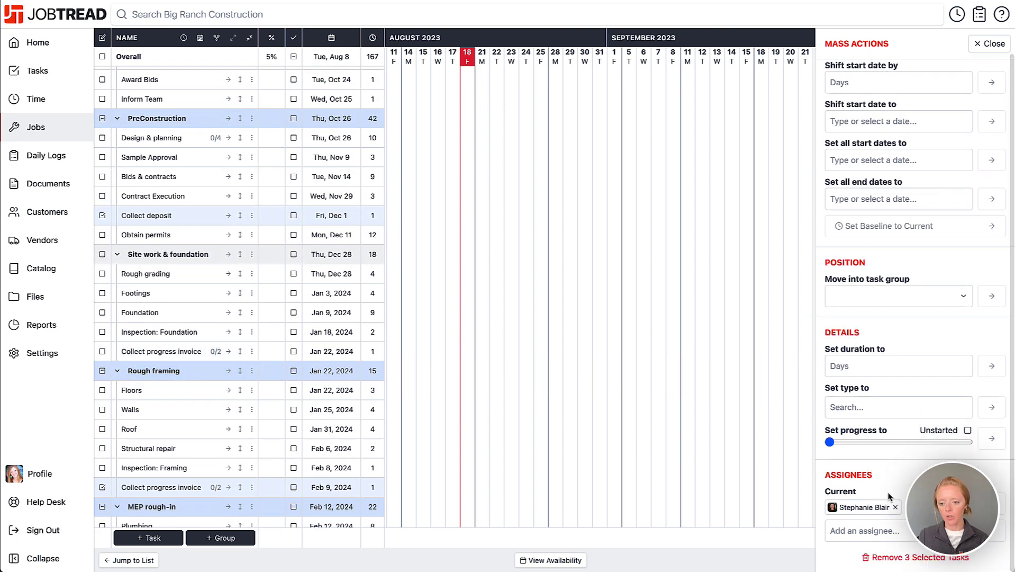
left_click(874, 530)
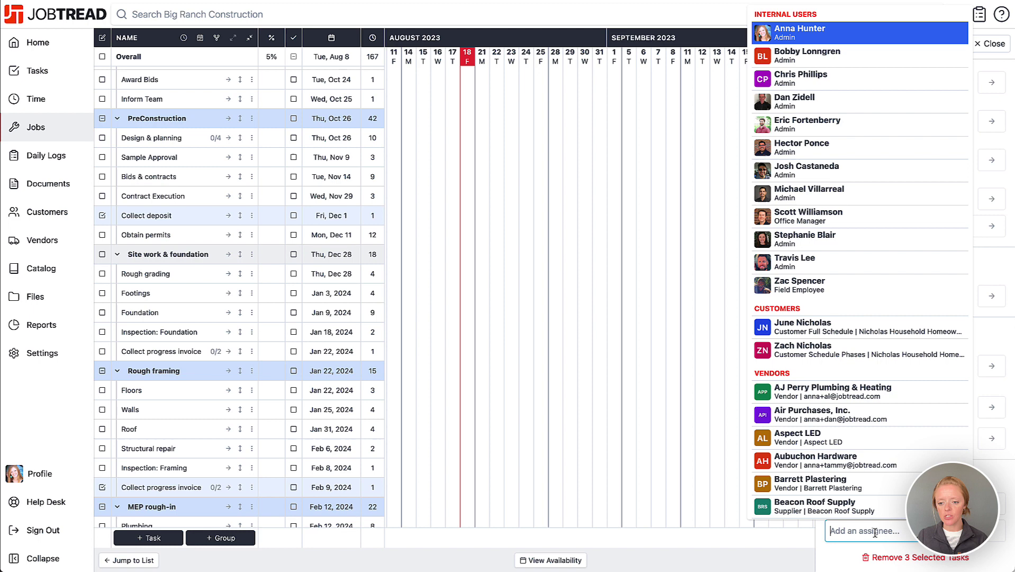
left_click(815, 331)
left_click(909, 563)
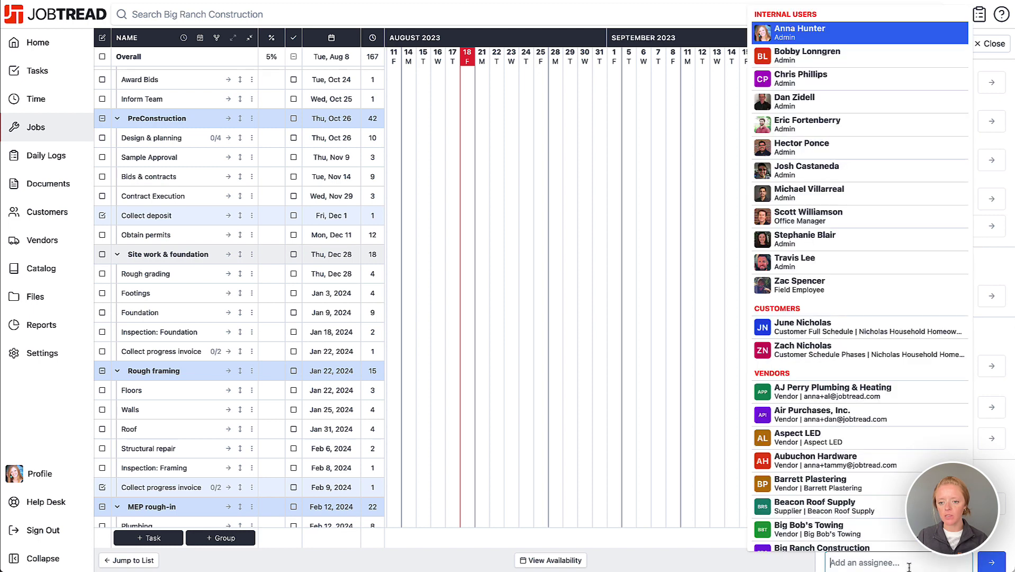
left_click(848, 338)
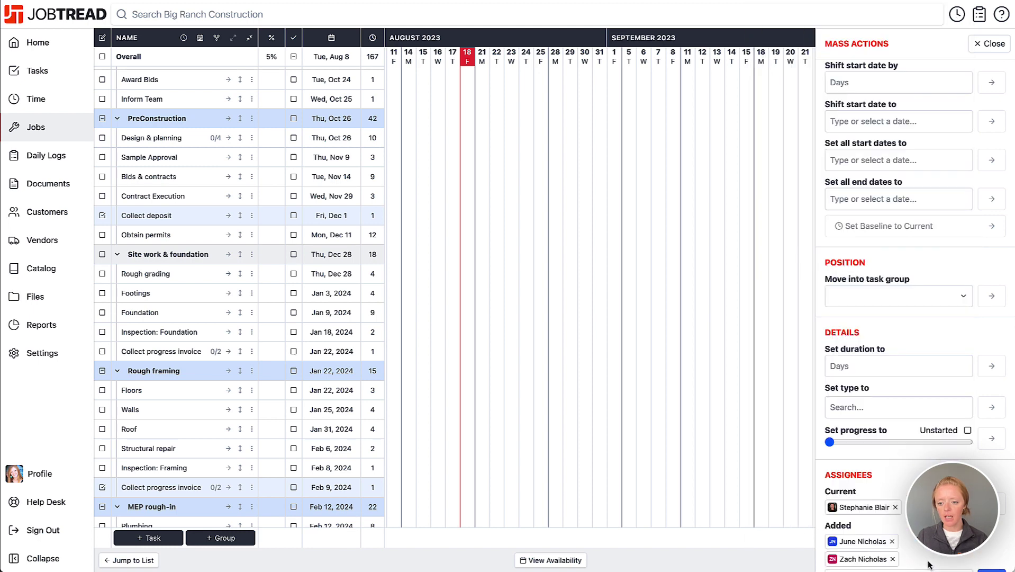
Apply the added assignees, save the changes and close the Mass Actions panel.
scroll(929, 565, "down", 1)
left_click(997, 538)
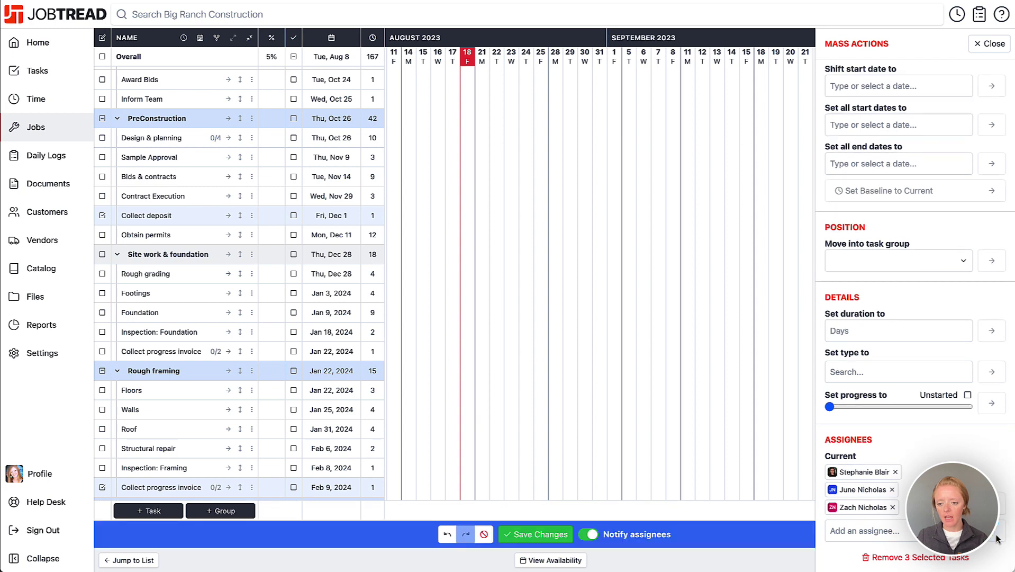
left_click(551, 533)
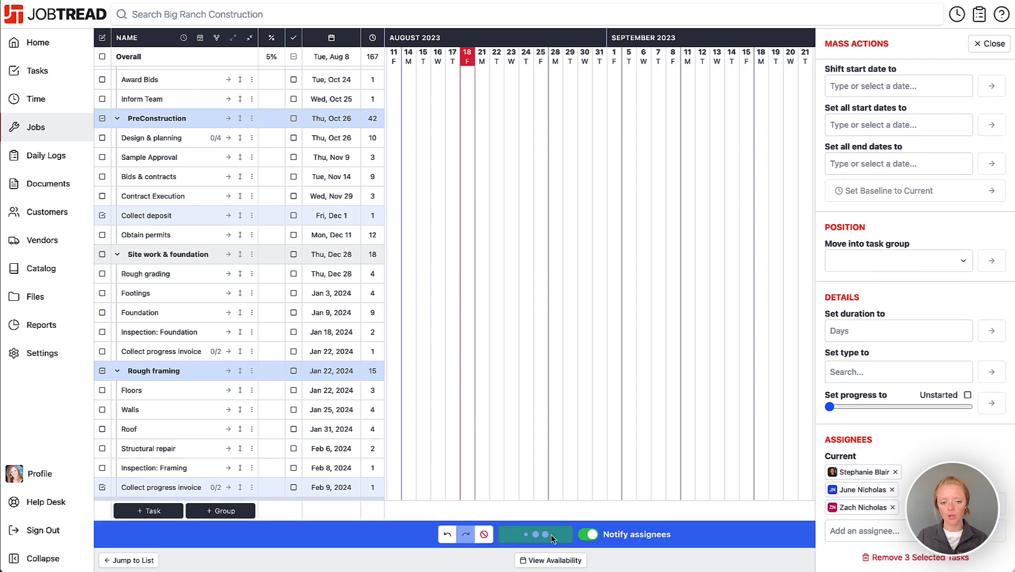
left_click(523, 445)
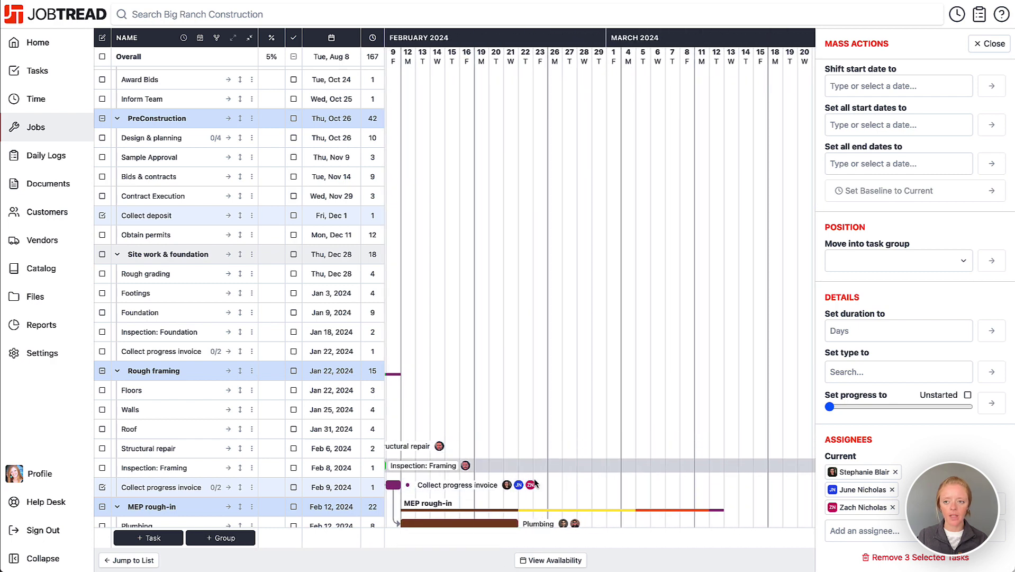
left_click(984, 44)
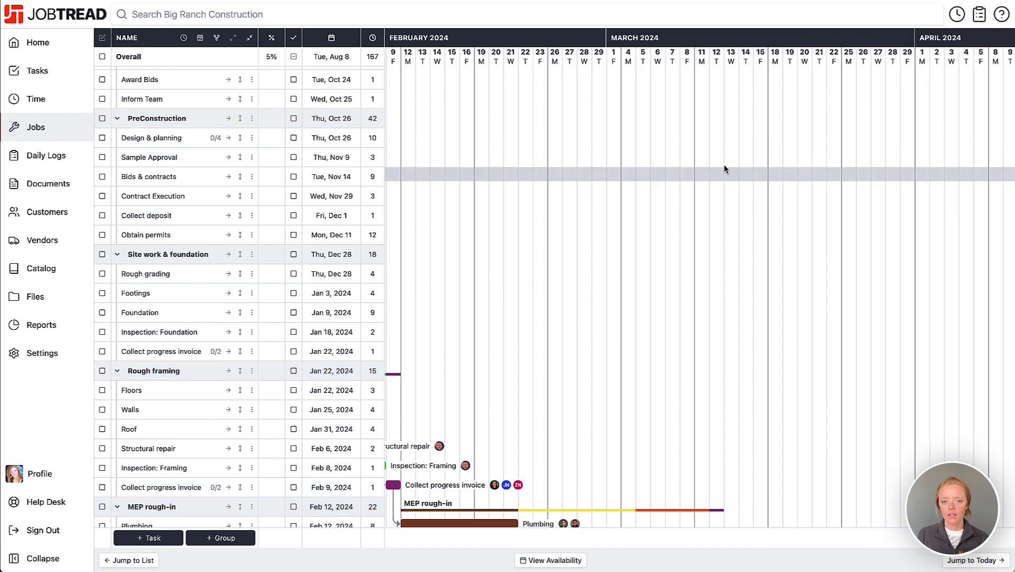
scroll(629, 203, "up", 10)
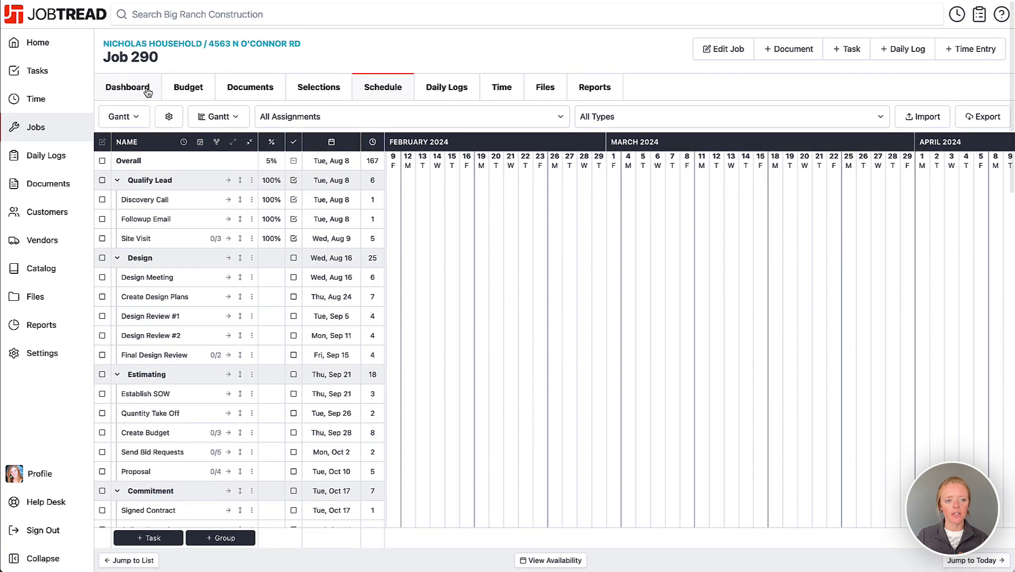
Open Job 290's Dashboard and scroll down to the Job Access list of users and roles.
left_click(135, 90)
scroll(295, 385, "down", 1)
scroll(295, 385, "down", 3)
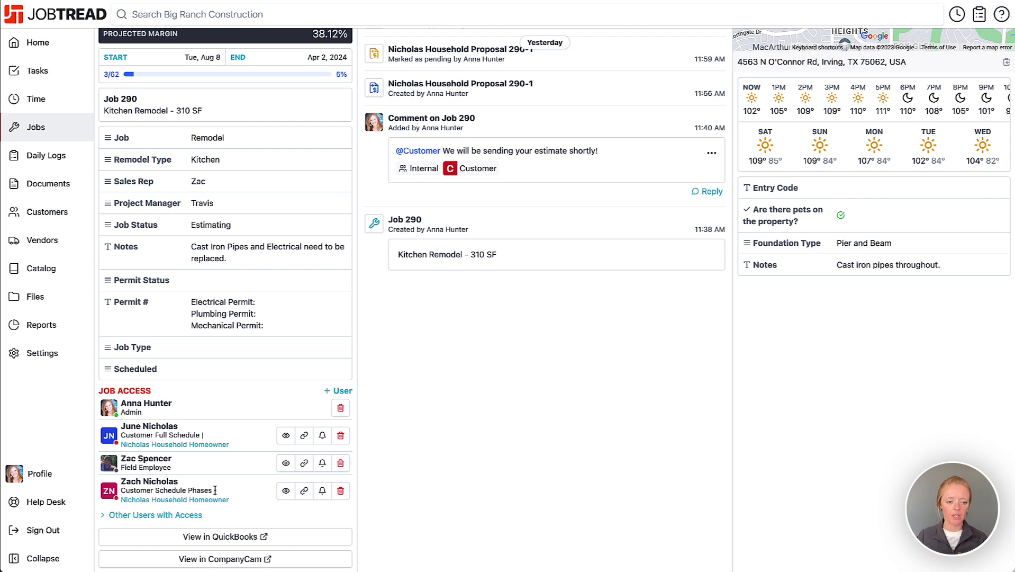
Preview Job 290 as the phases-only customer and view its schedule as a list.
left_click(281, 493)
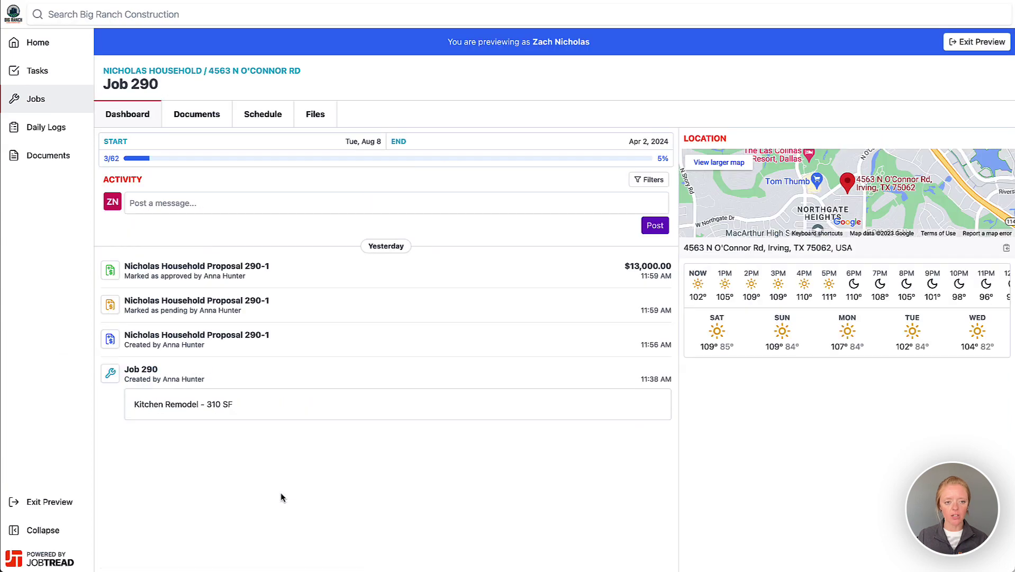
left_click(247, 117)
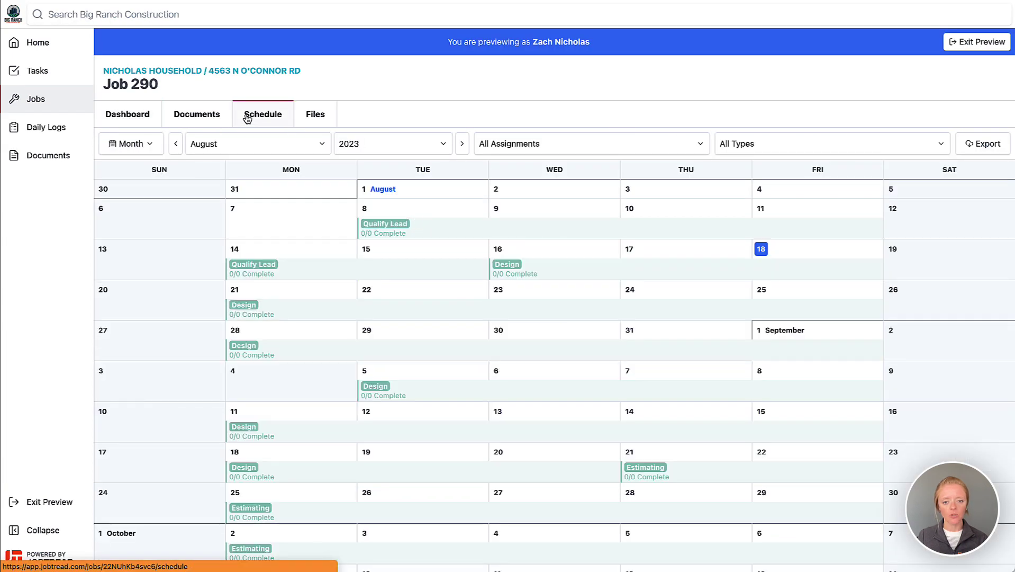
left_click(140, 144)
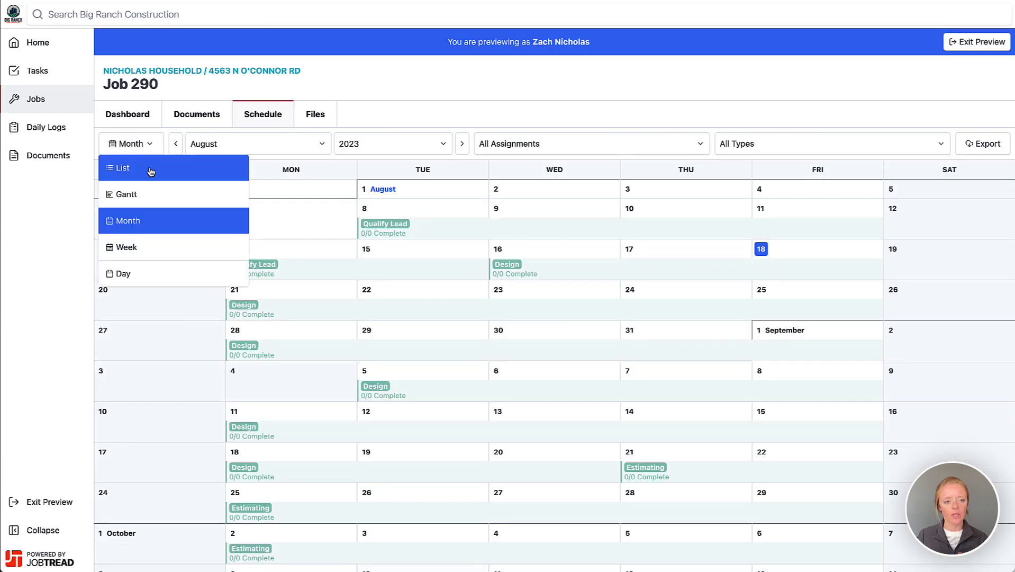
left_click(151, 170)
scroll(449, 405, "down", 3)
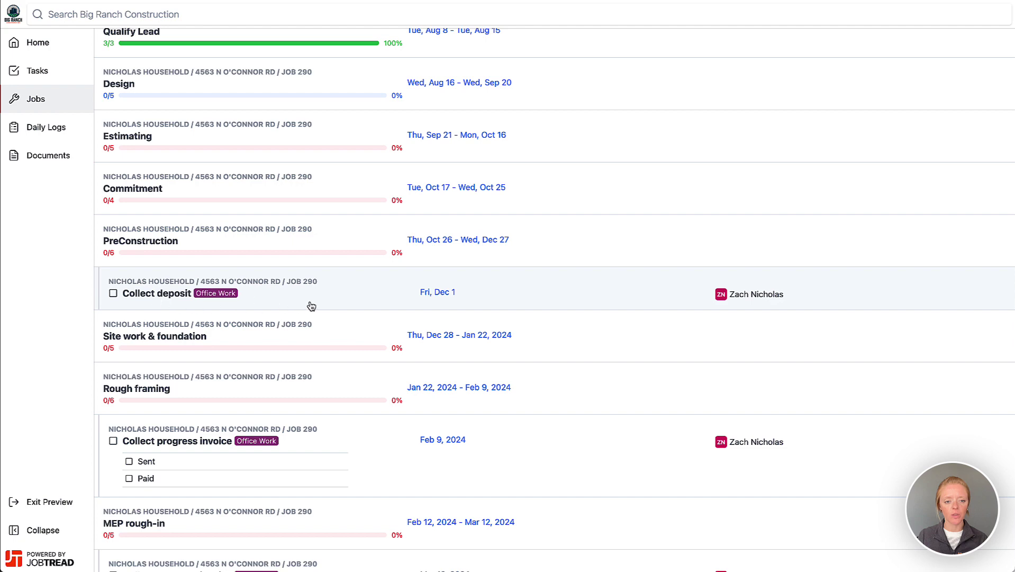
scroll(332, 306, "up", 3)
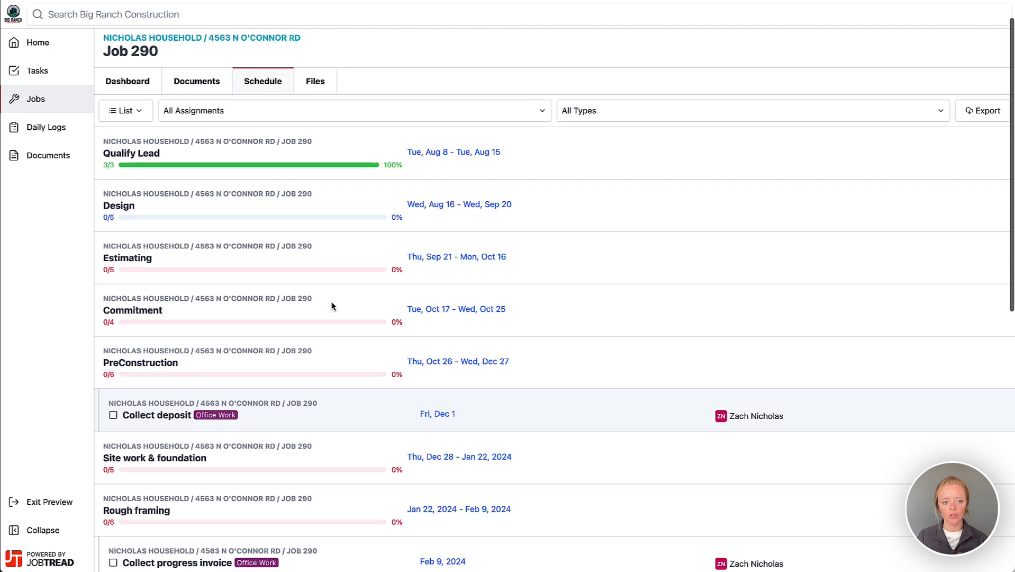
Switch the customer's schedule to Gantt, scan across the timeline, then exit the preview.
left_click(121, 144)
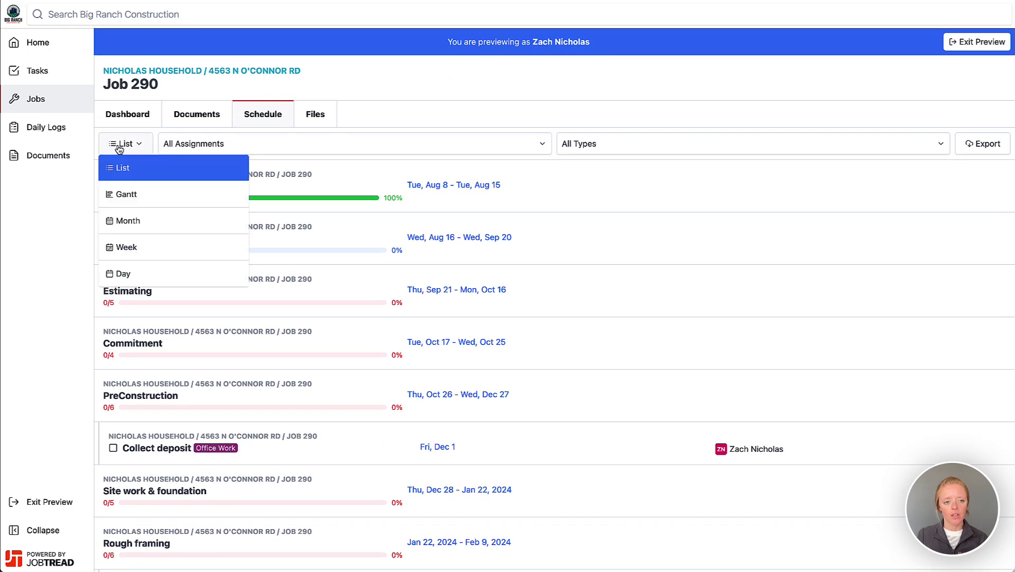
left_click(126, 194)
scroll(648, 442, "right", 10)
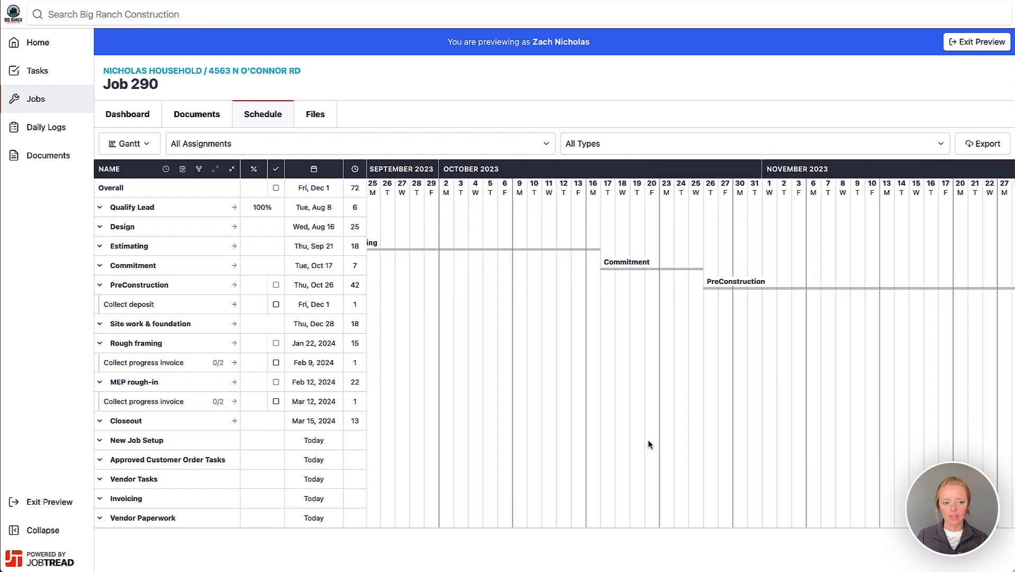
scroll(649, 443, "right", 5)
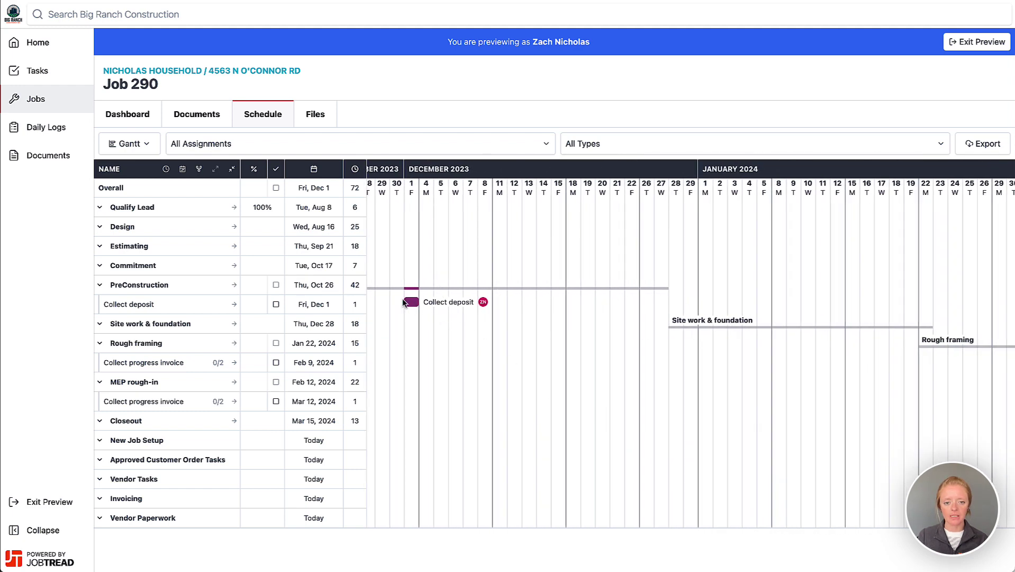
scroll(587, 372, "right", 6)
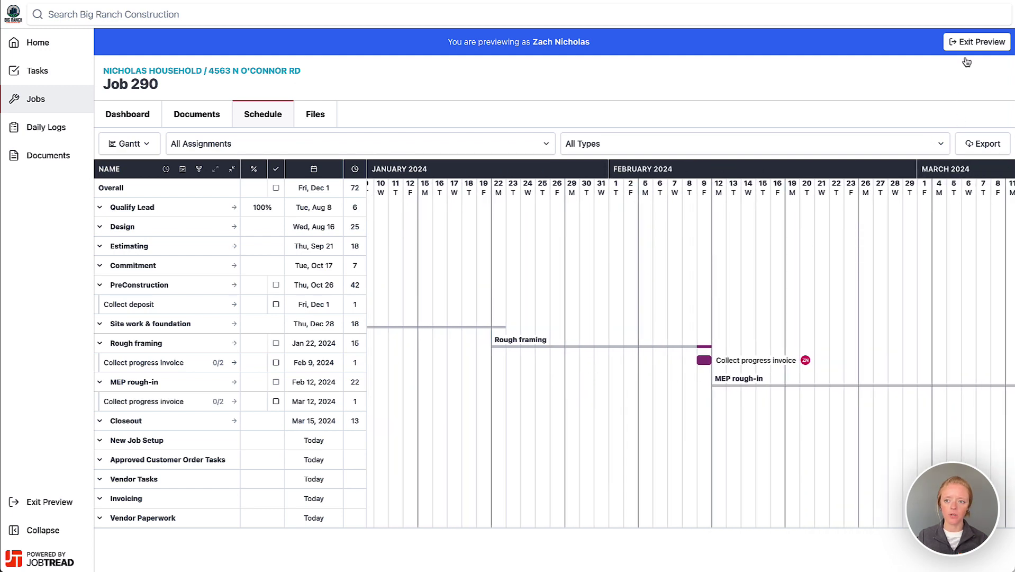
left_click(975, 42)
scroll(328, 476, "down", 5)
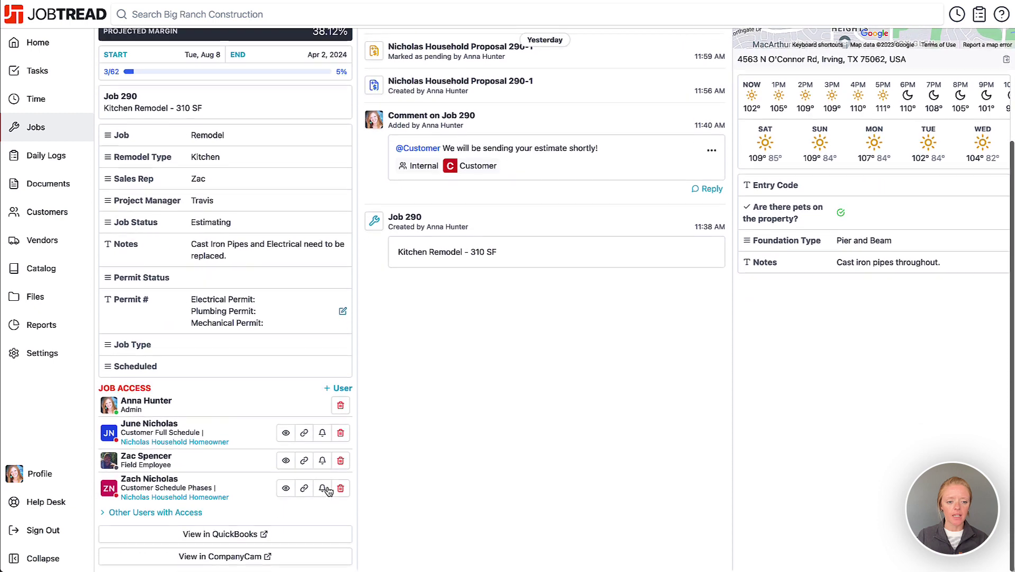
Preview Job 290's schedule as the full-schedule customer, looking over the timeline.
left_click(286, 436)
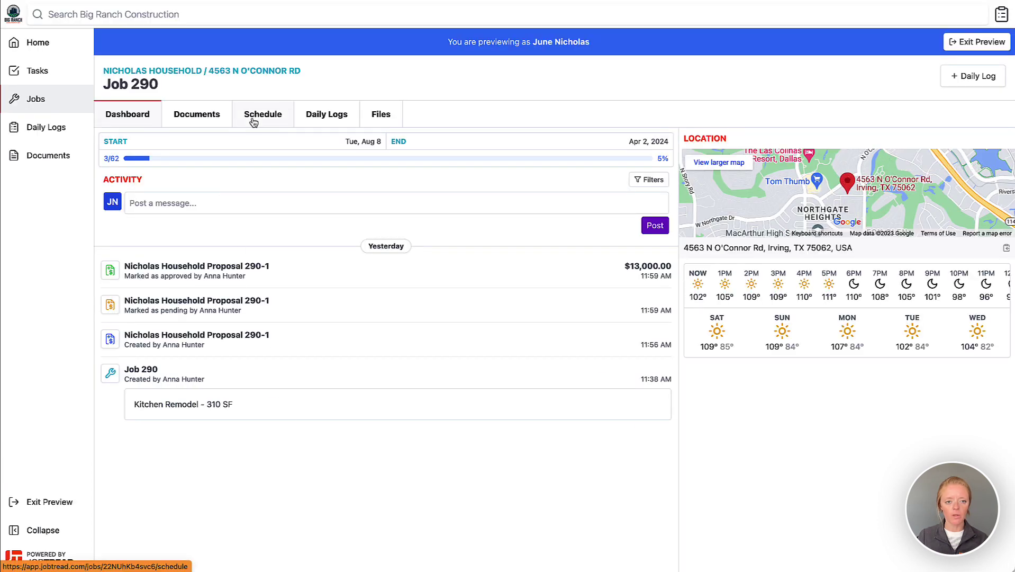
left_click(253, 119)
scroll(633, 373, "down", 3)
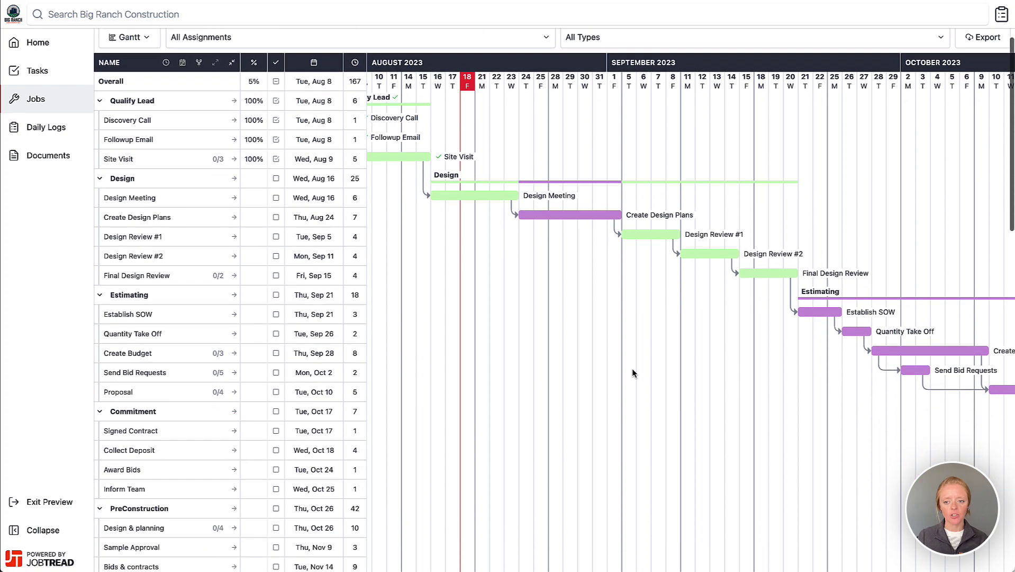
scroll(631, 372, "right", 7)
scroll(630, 370, "down", 2)
scroll(629, 371, "down", 3)
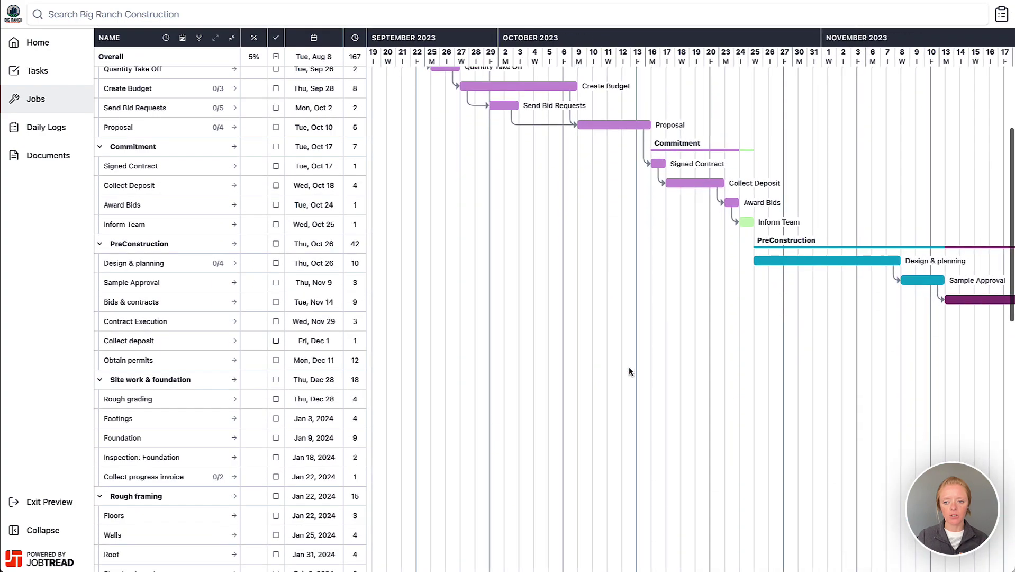
scroll(621, 368, "right", 7)
scroll(616, 366, "up", 8)
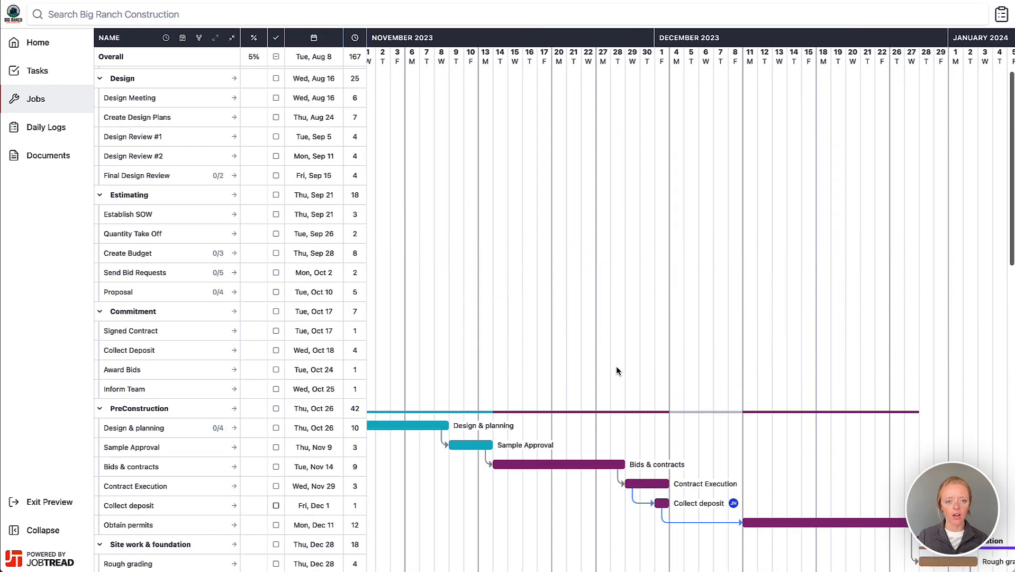
Switch the schedule to List view, showing the Qualify Lead and Design tasks.
left_click(136, 145)
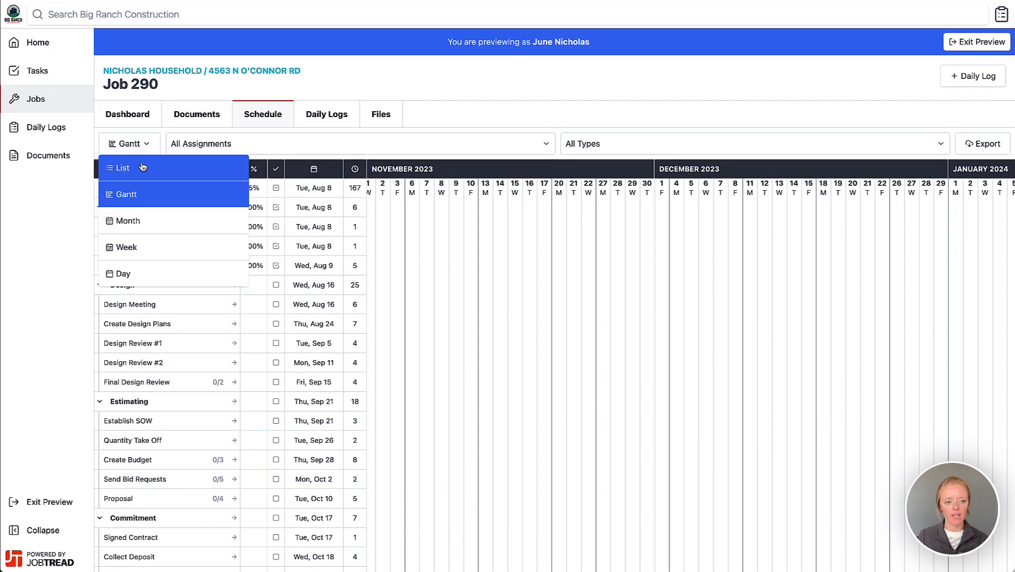
left_click(123, 168)
scroll(574, 370, "down", 2)
scroll(574, 391, "up", 2)
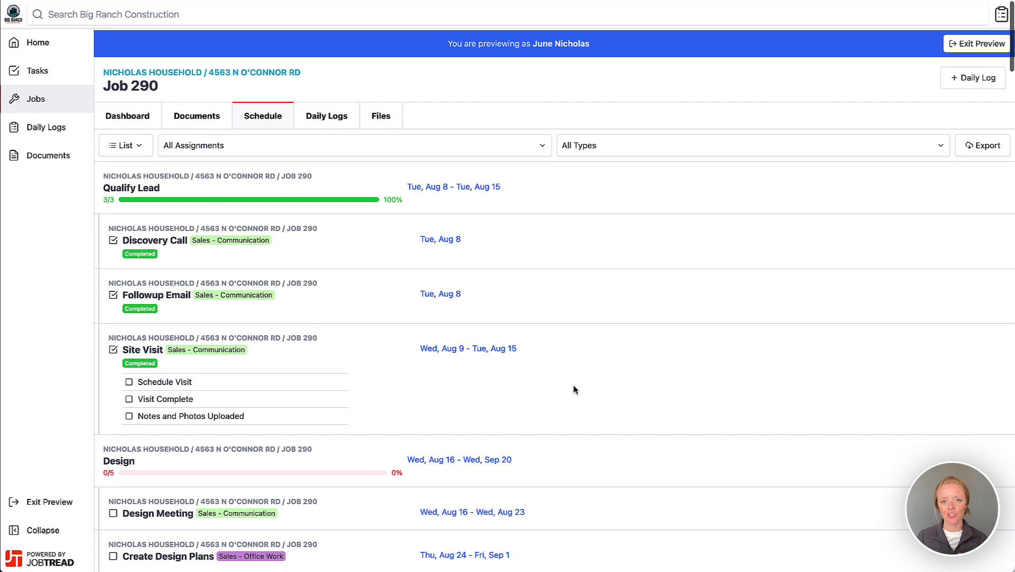